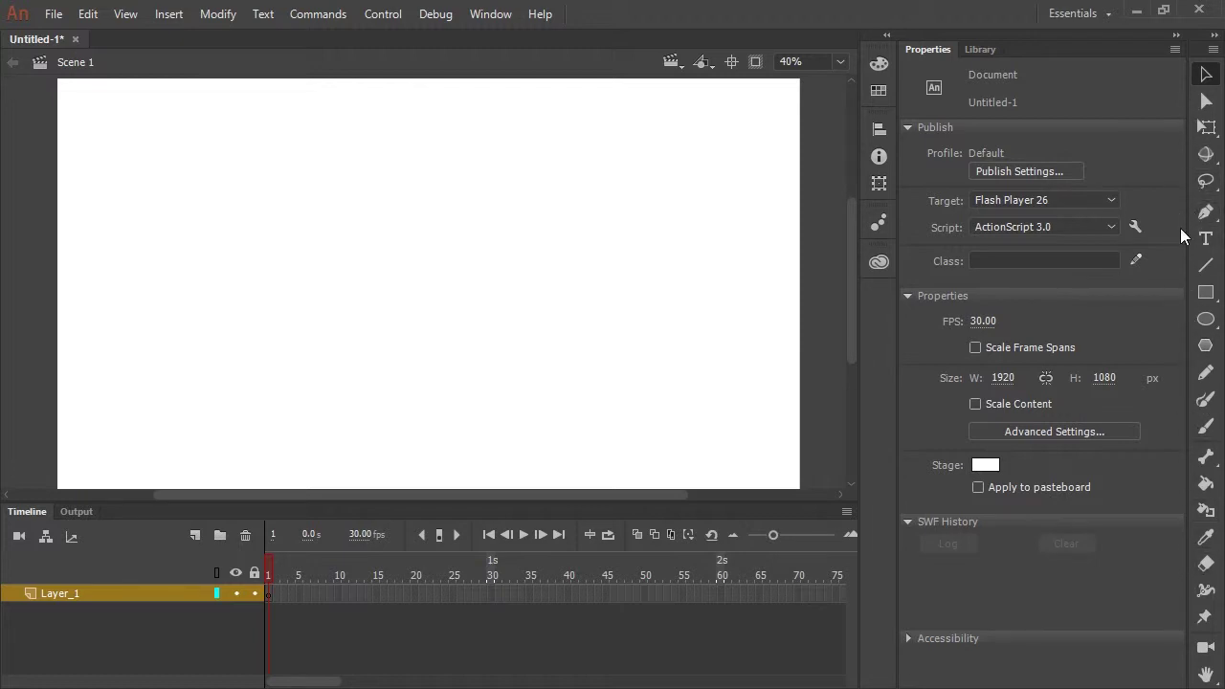
# Widen the tools panel to two columns and activate the Rectangle Primitive tool
pyautogui.moveTo(1185, 225); pyautogui.dragTo(1144, 225)
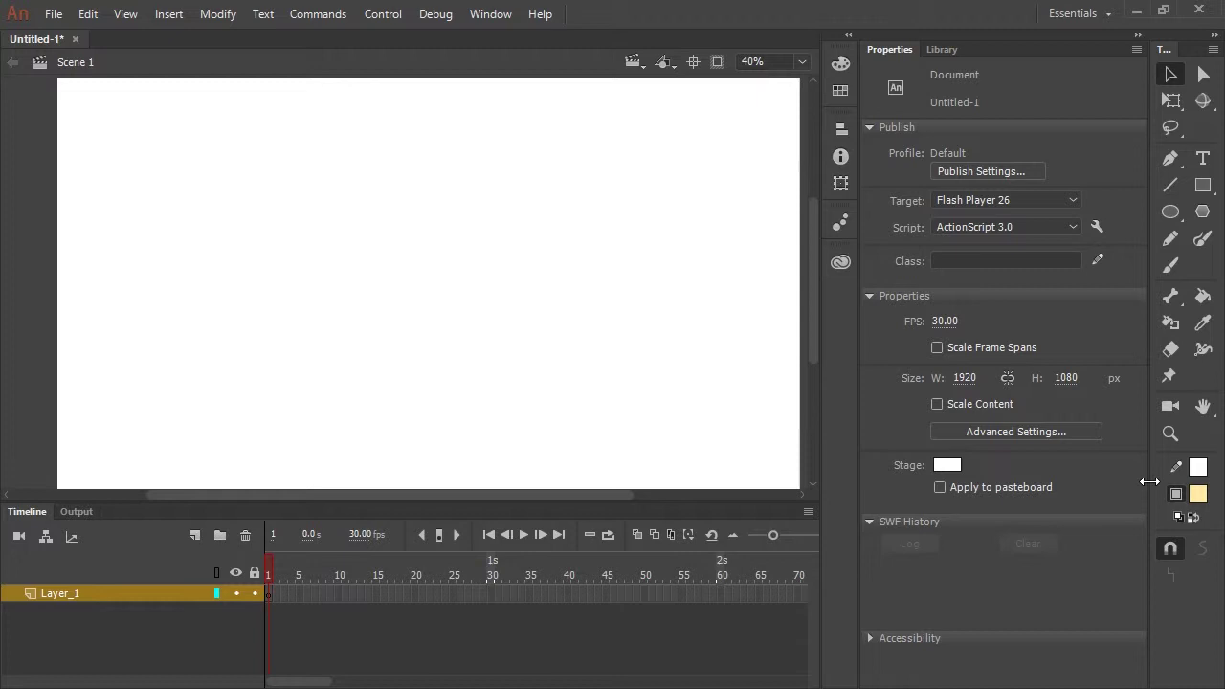
pyautogui.click(1203, 187)
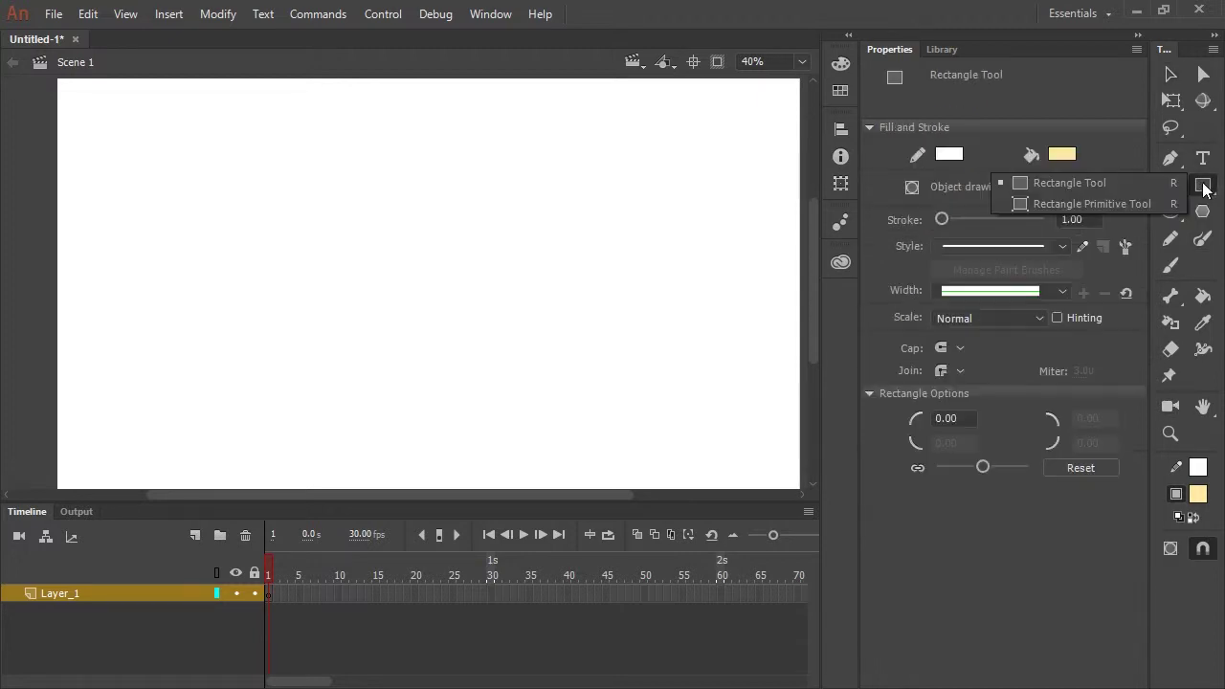
pyautogui.click(1108, 203)
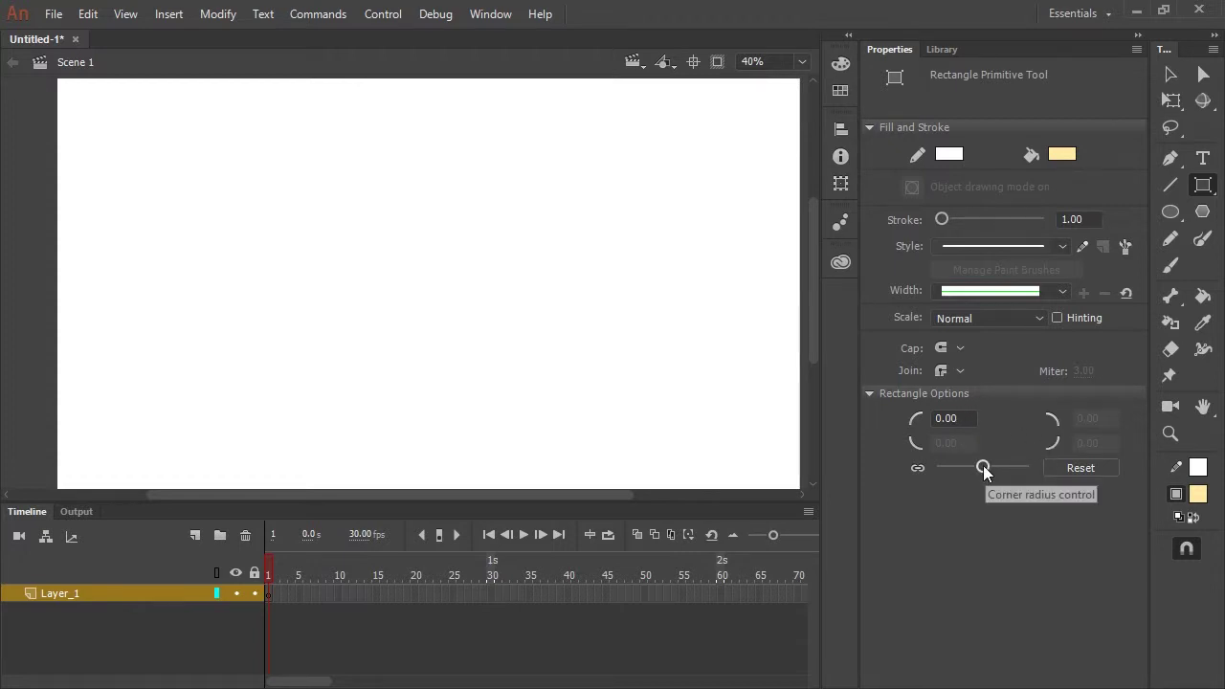
pyautogui.moveTo(983, 466)
pyautogui.mouseDown()
pyautogui.moveTo(1000, 465)
pyautogui.moveTo(956, 469)
pyautogui.moveTo(987, 468)
pyautogui.mouseUp()
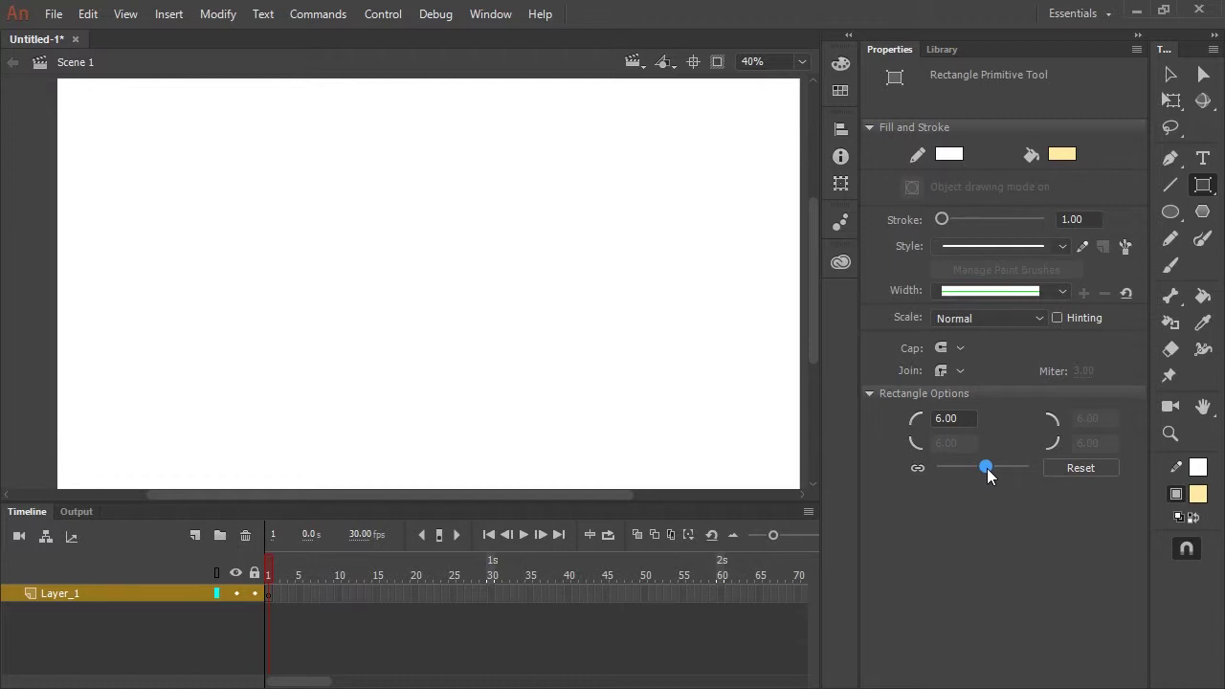
pyautogui.moveTo(986, 467); pyautogui.dragTo(983, 458)
pyautogui.write('0')
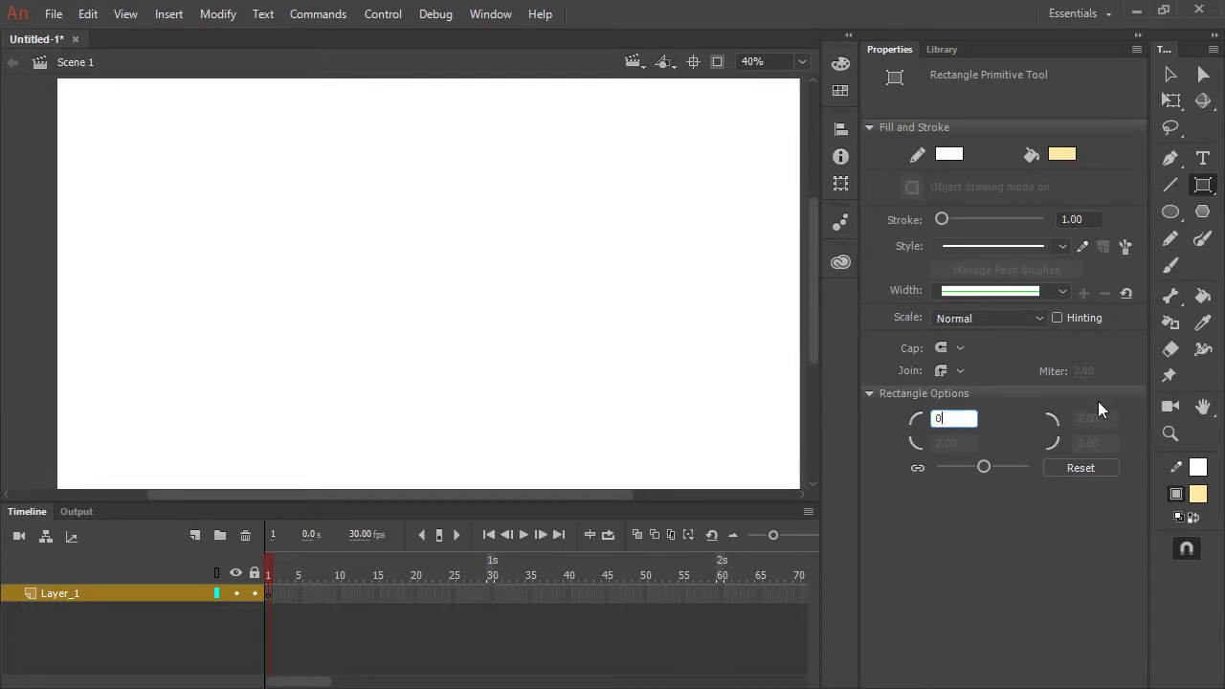
pyautogui.moveTo(348, 183); pyautogui.dragTo(441, 310)
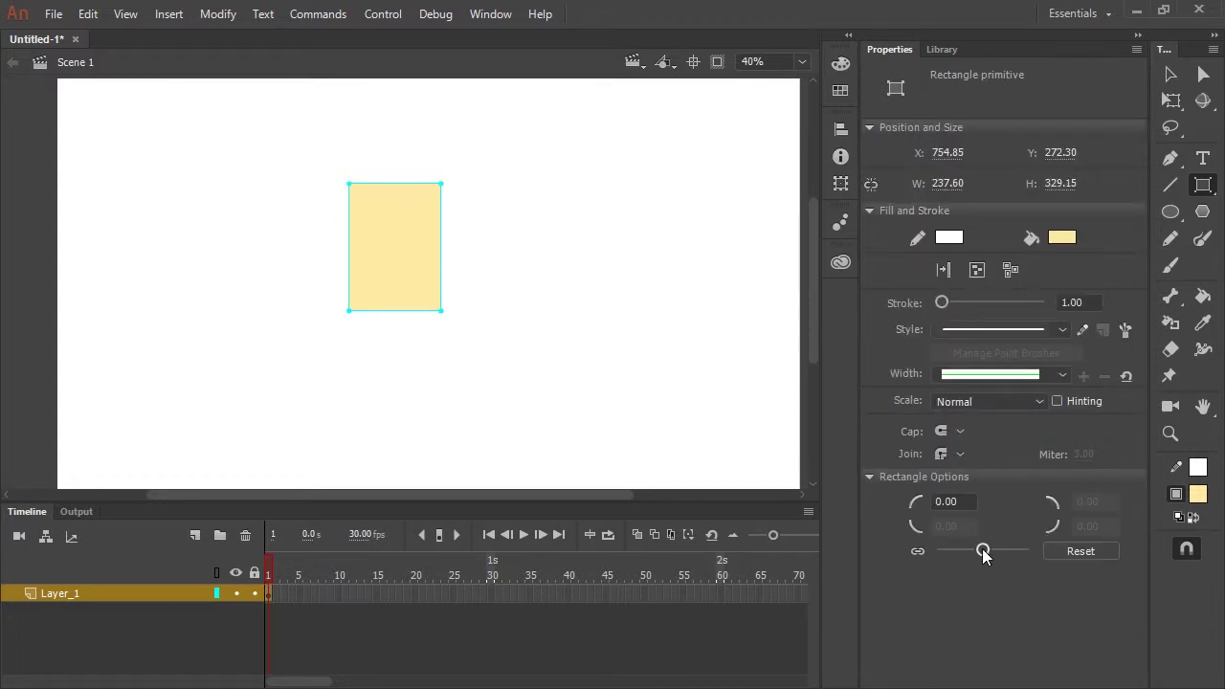
pyautogui.moveTo(983, 551); pyautogui.dragTo(1051, 551)
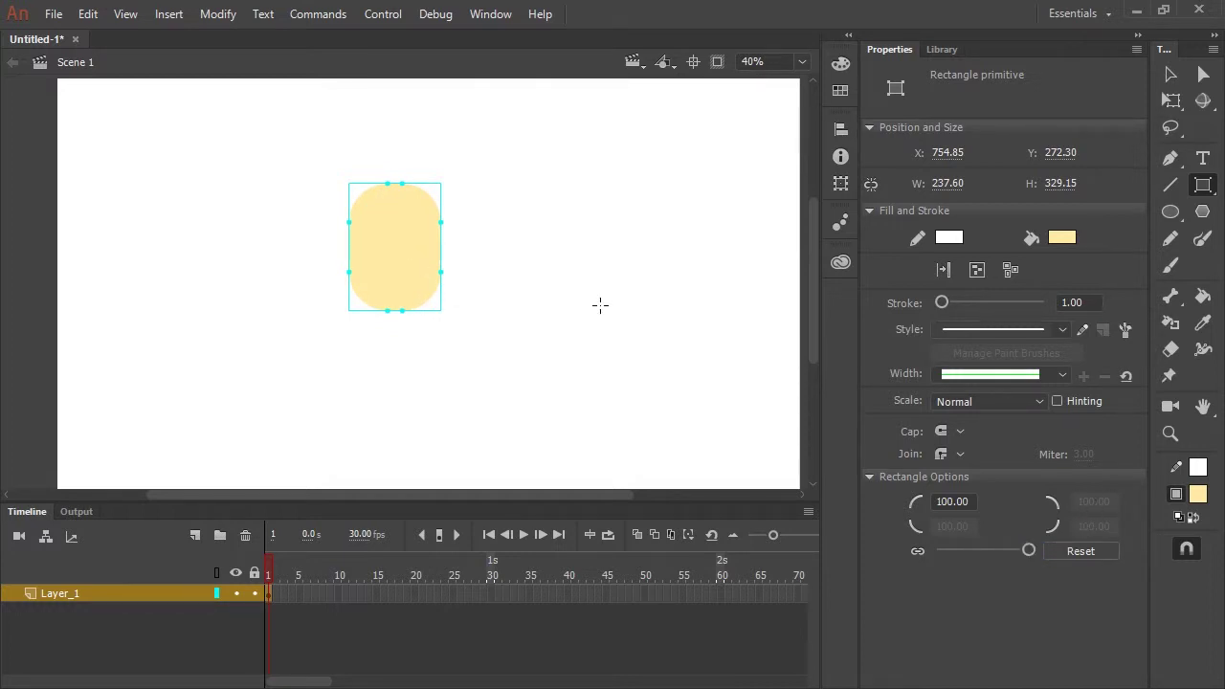
pyautogui.press('Delete')
# Draw an upright pale yellow primitive rectangle with a corner radius of 100 near the stage's centre as the head
pyautogui.click(1207, 188)
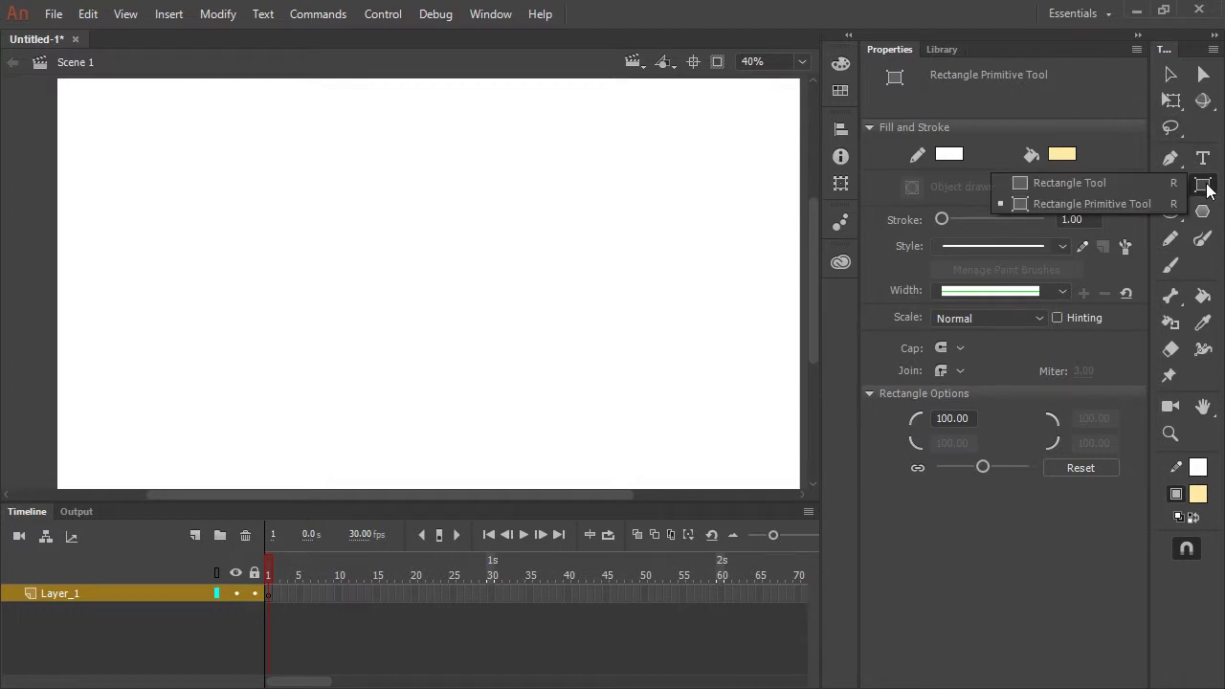
pyautogui.click(1203, 189)
pyautogui.moveTo(982, 467); pyautogui.dragTo(1027, 467)
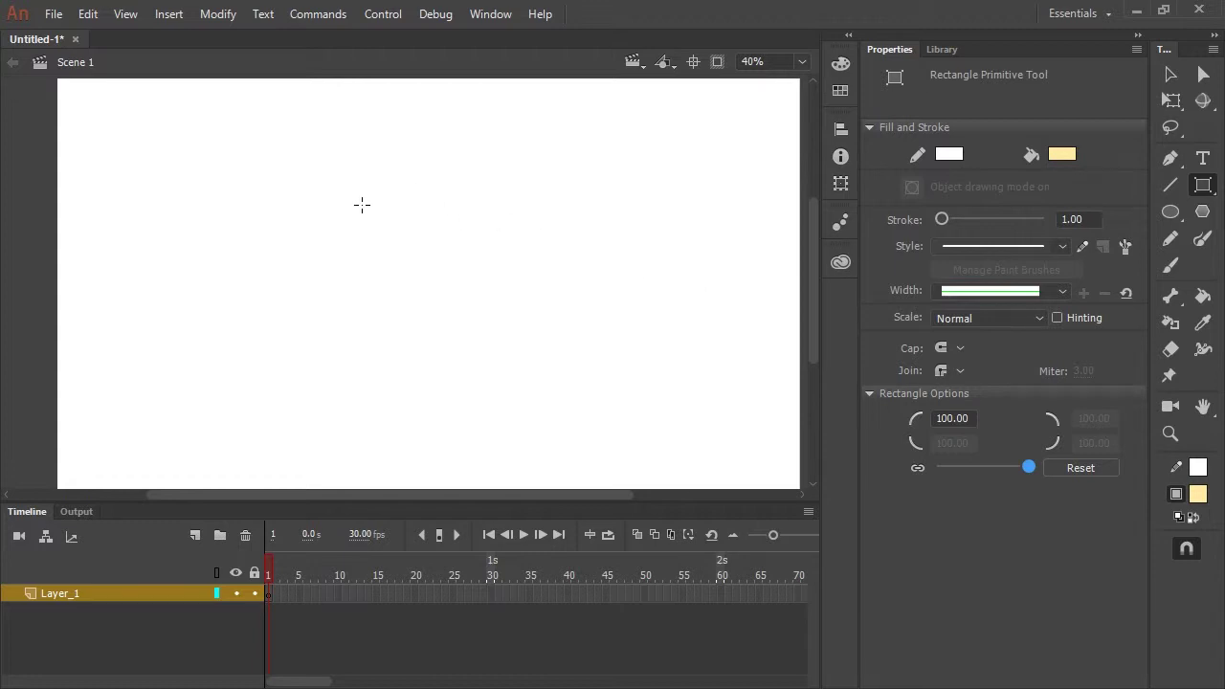
pyautogui.moveTo(356, 194); pyautogui.dragTo(438, 302)
pyautogui.press('v')
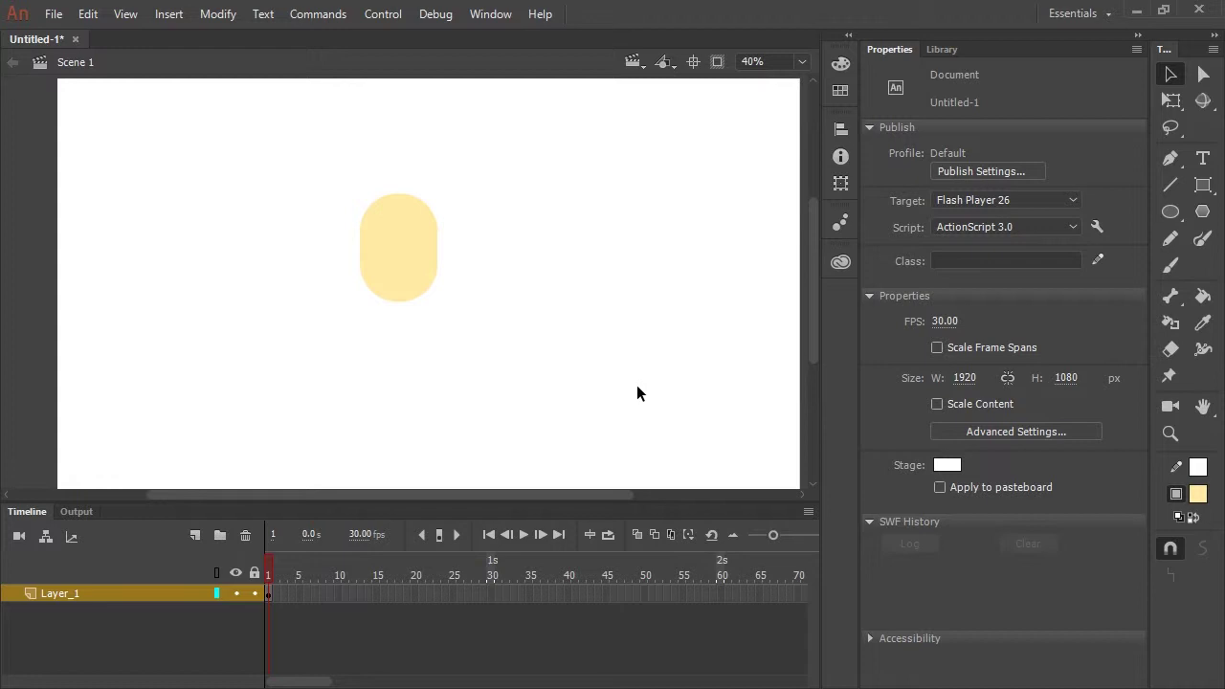
# Draw a black oval without stroke, about 154 by 205 px, beside the head with object drawing mode on
pyautogui.click(1170, 214)
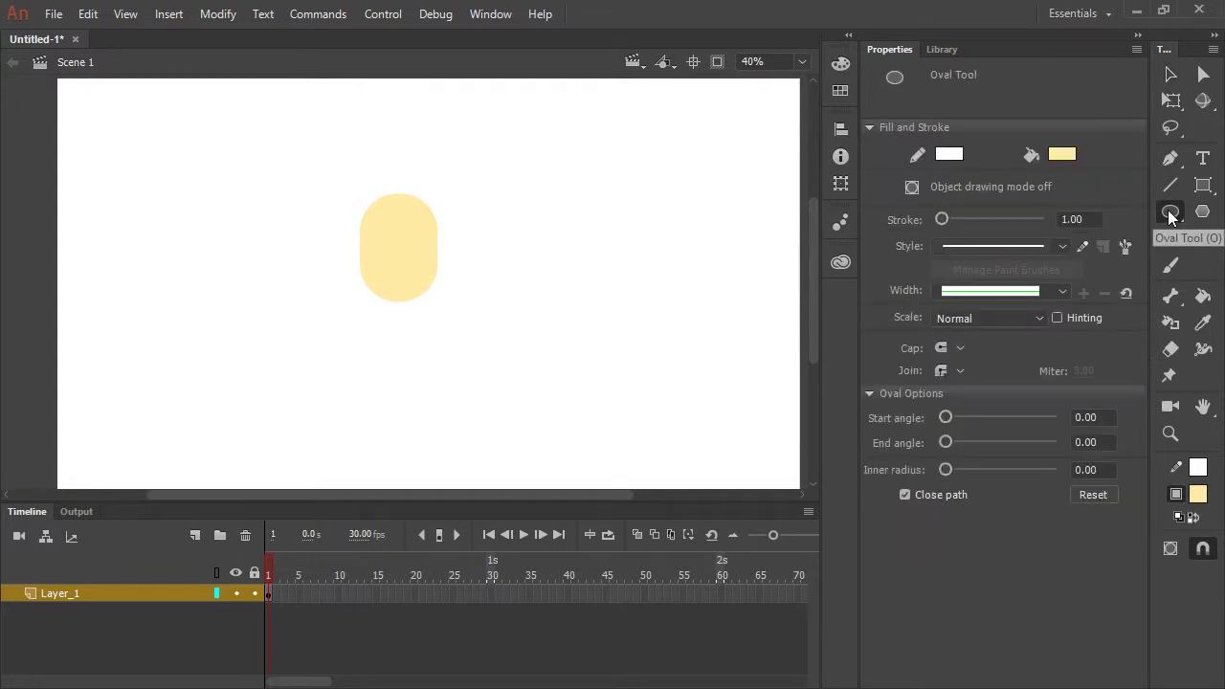
pyautogui.click(1062, 155)
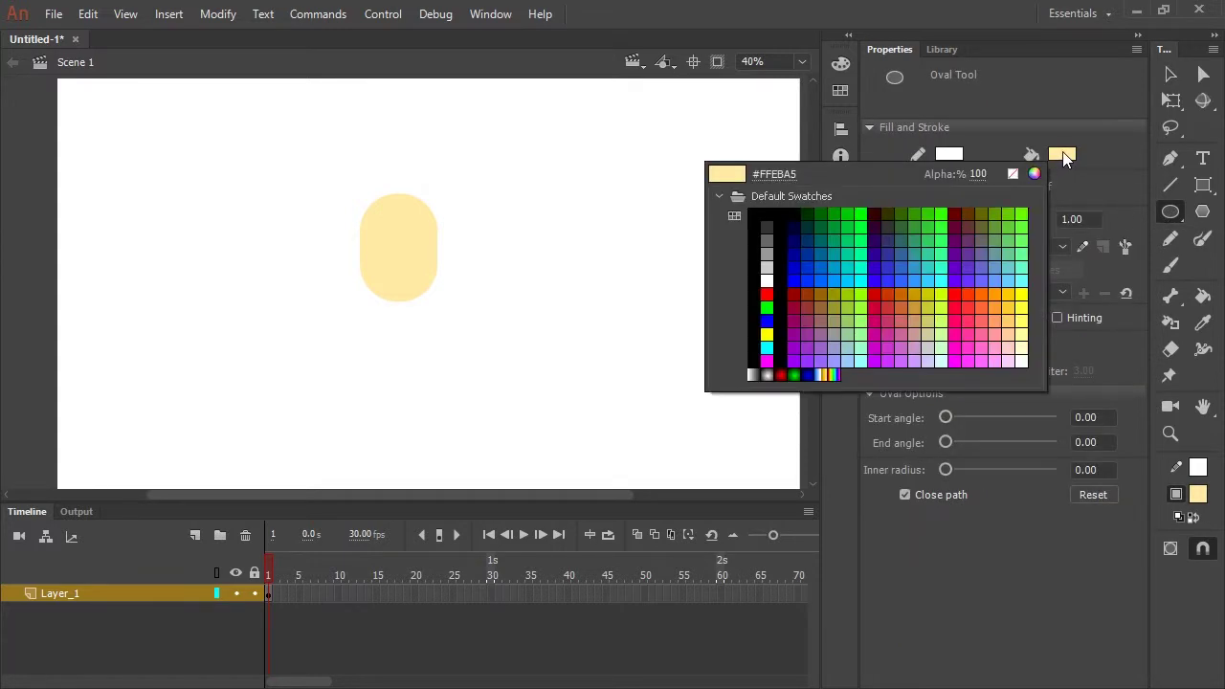
pyautogui.click(765, 216)
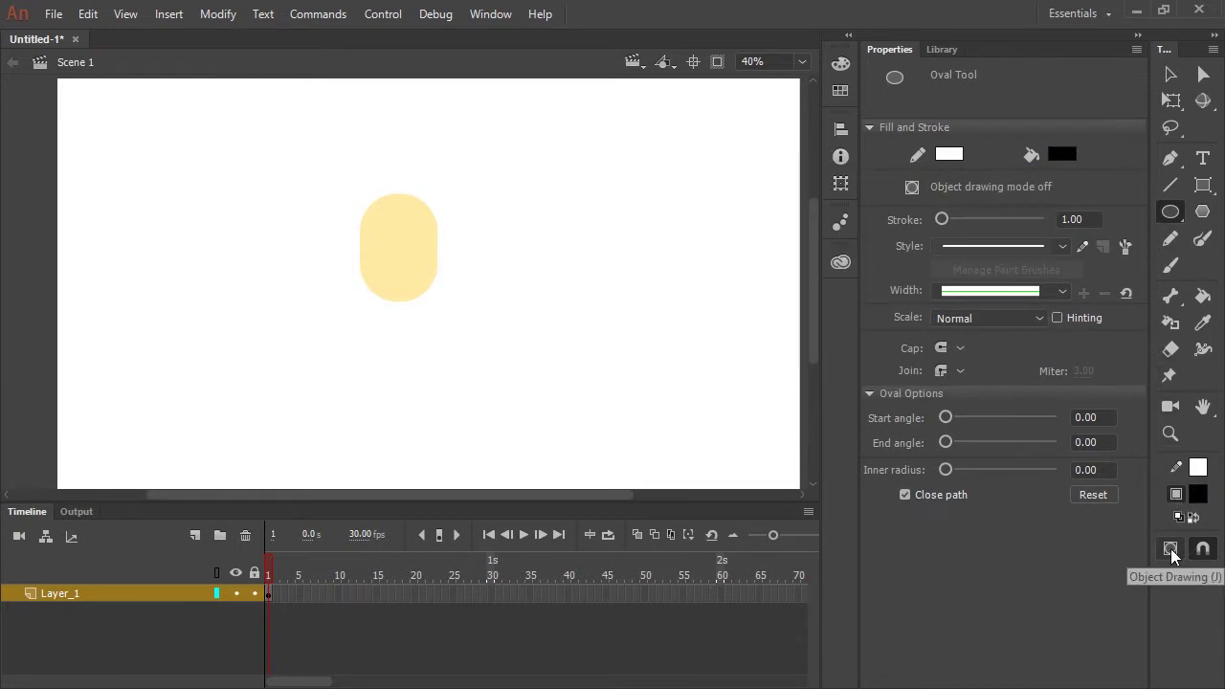
pyautogui.click(1170, 551)
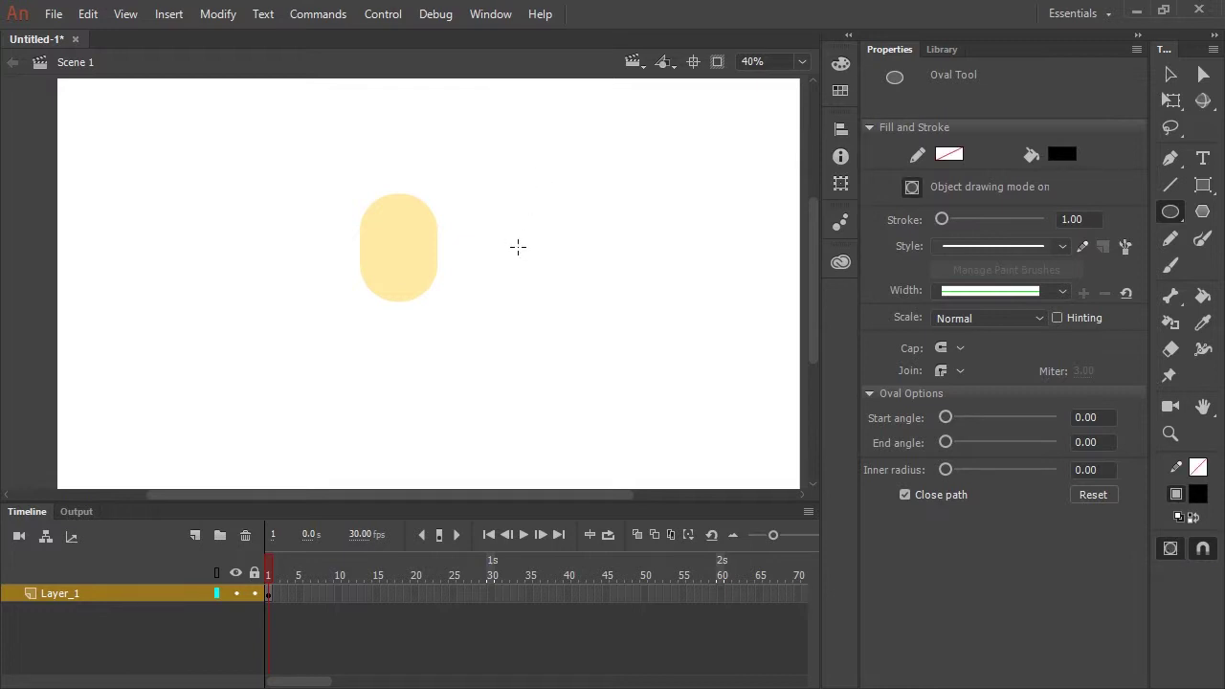
pyautogui.moveTo(518, 247); pyautogui.dragTo(576, 323)
# Scale the black oval down to about 27 by 37 px and place it on the head as the left eye
pyautogui.click(1177, 78)
pyautogui.click(566, 311)
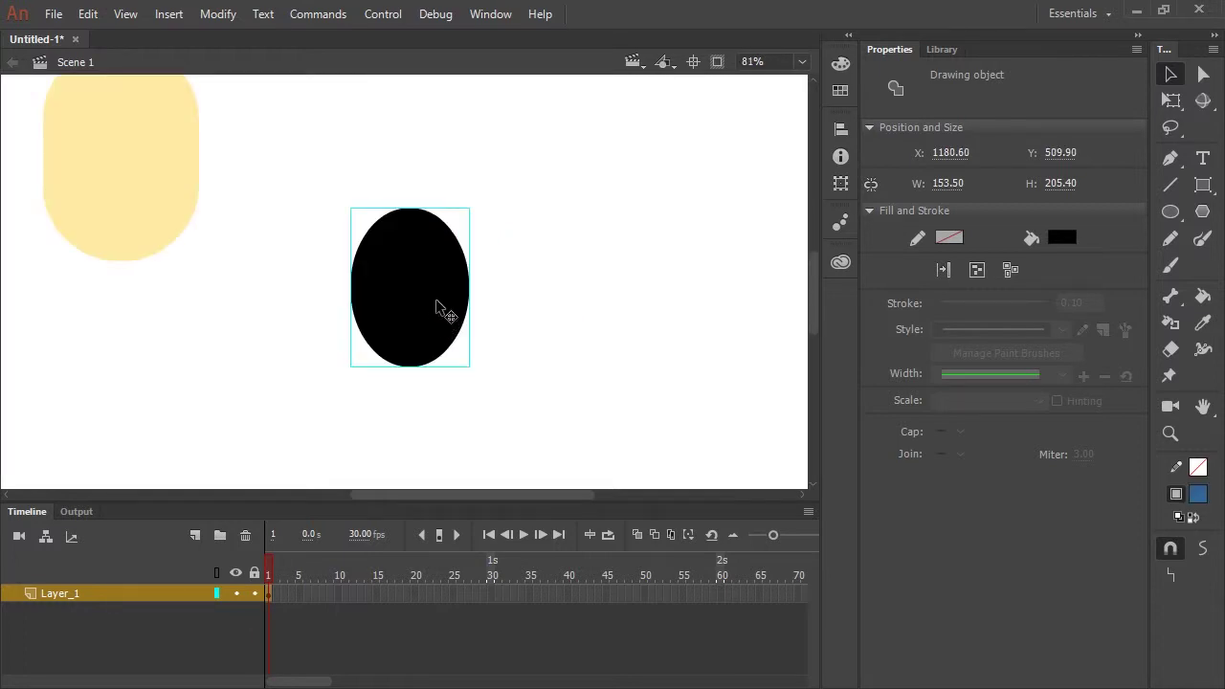
pyautogui.moveTo(476, 259); pyautogui.dragTo(635, 313)
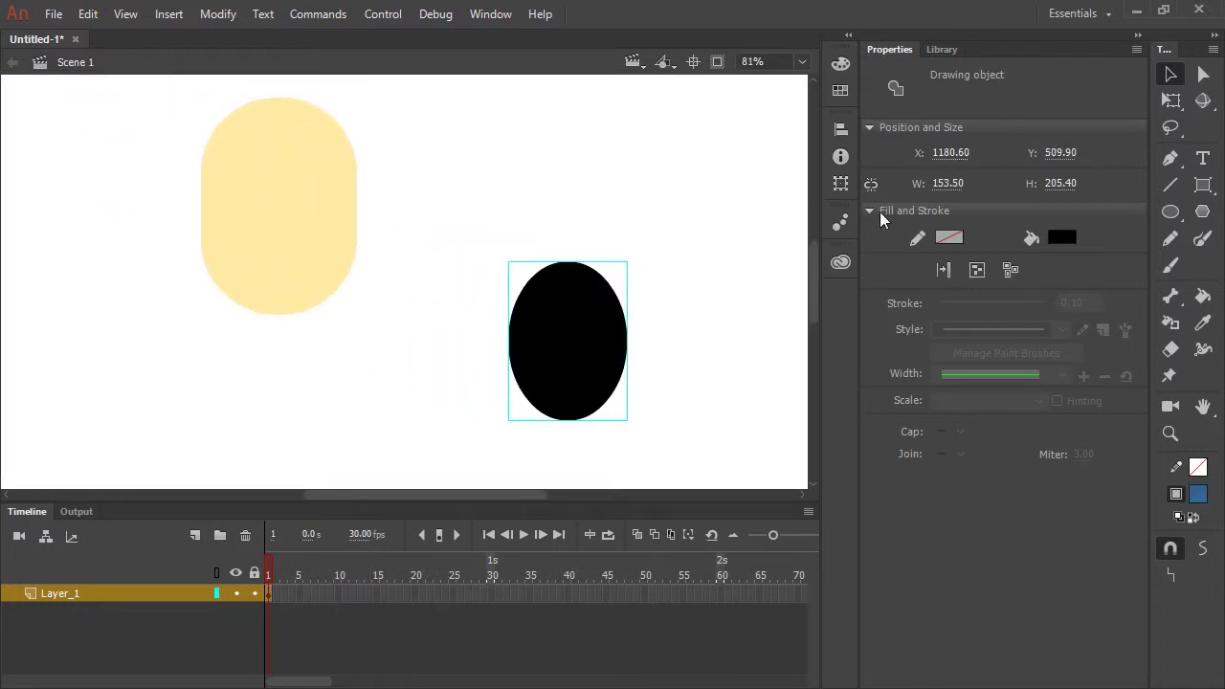
pyautogui.press('q')
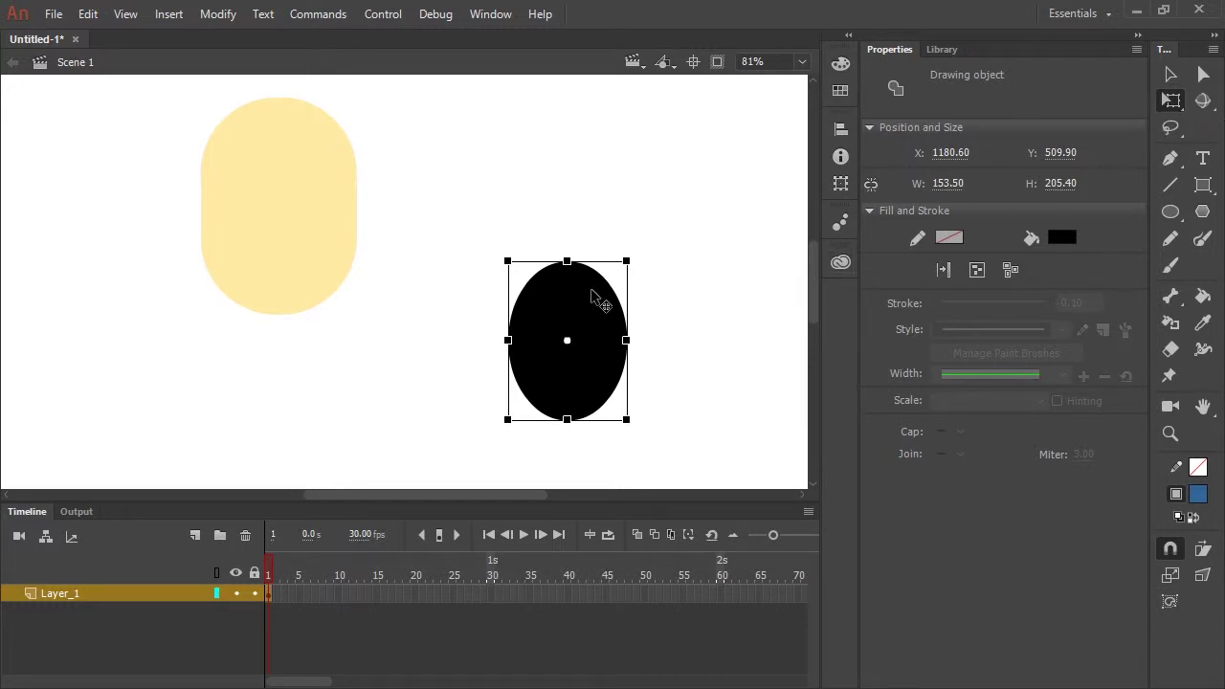
pyautogui.moveTo(625, 260); pyautogui.dragTo(588, 314)
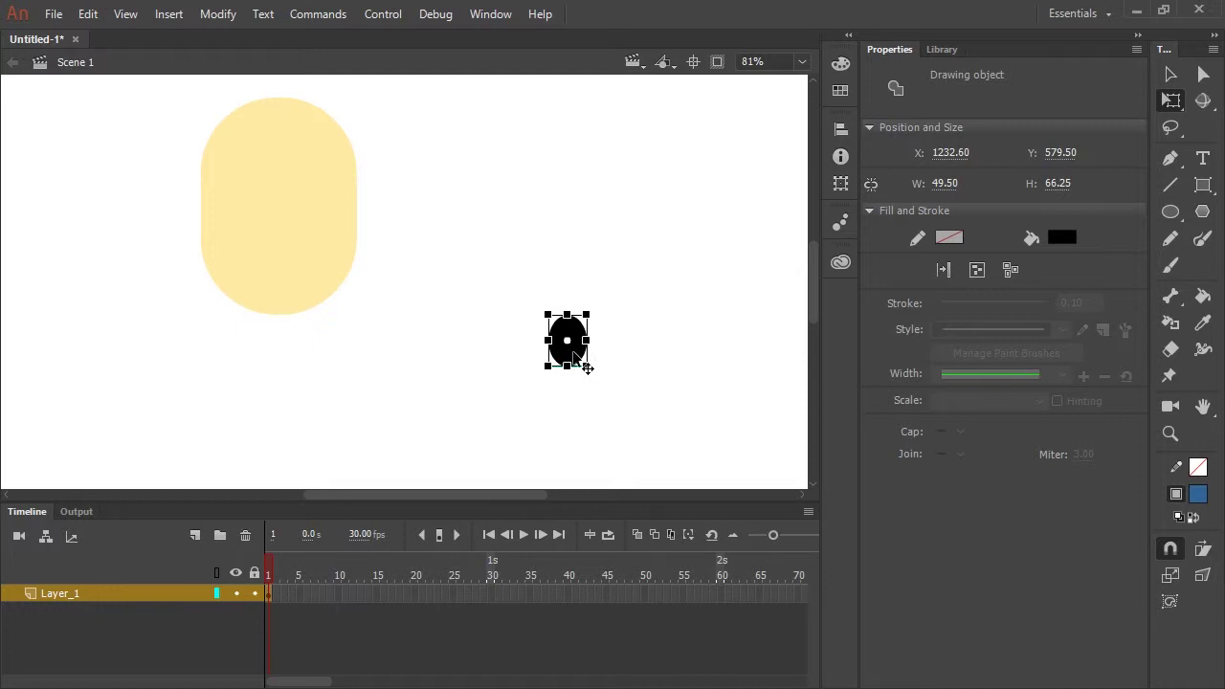
pyautogui.moveTo(574, 355); pyautogui.dragTo(250, 213)
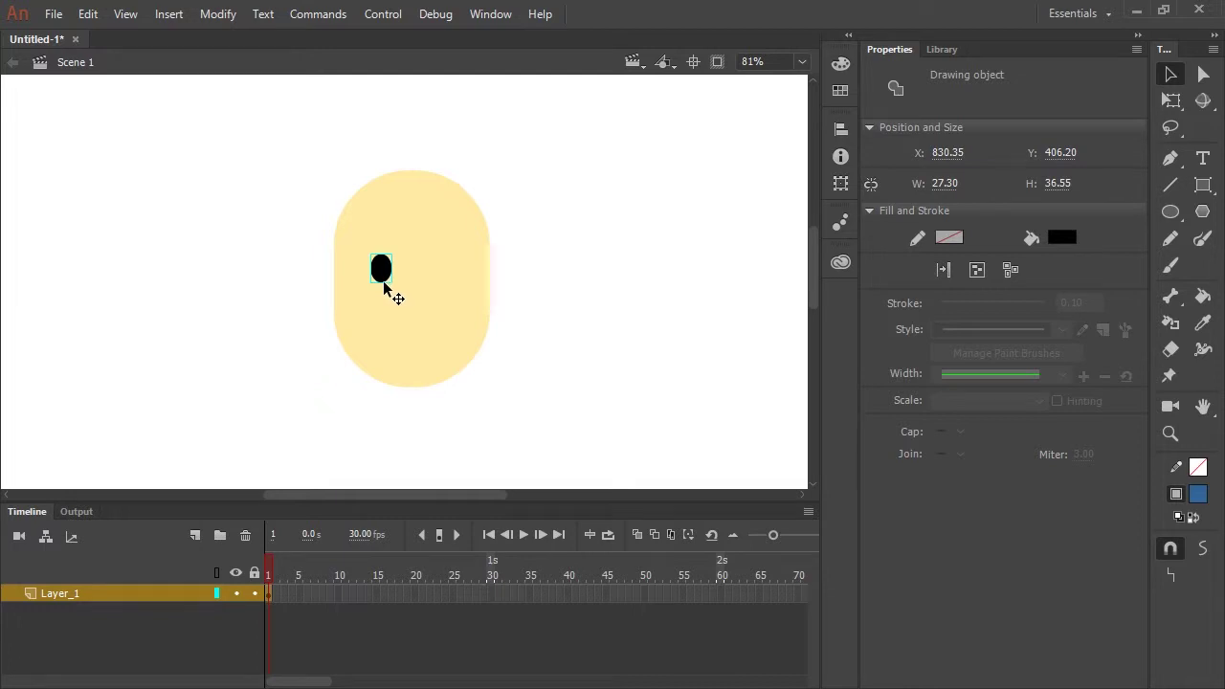
# Duplicate the eye onto the right half of the face and nudge both eyes until they are evenly placed
pyautogui.moveTo(393, 284); pyautogui.dragTo(435, 276)
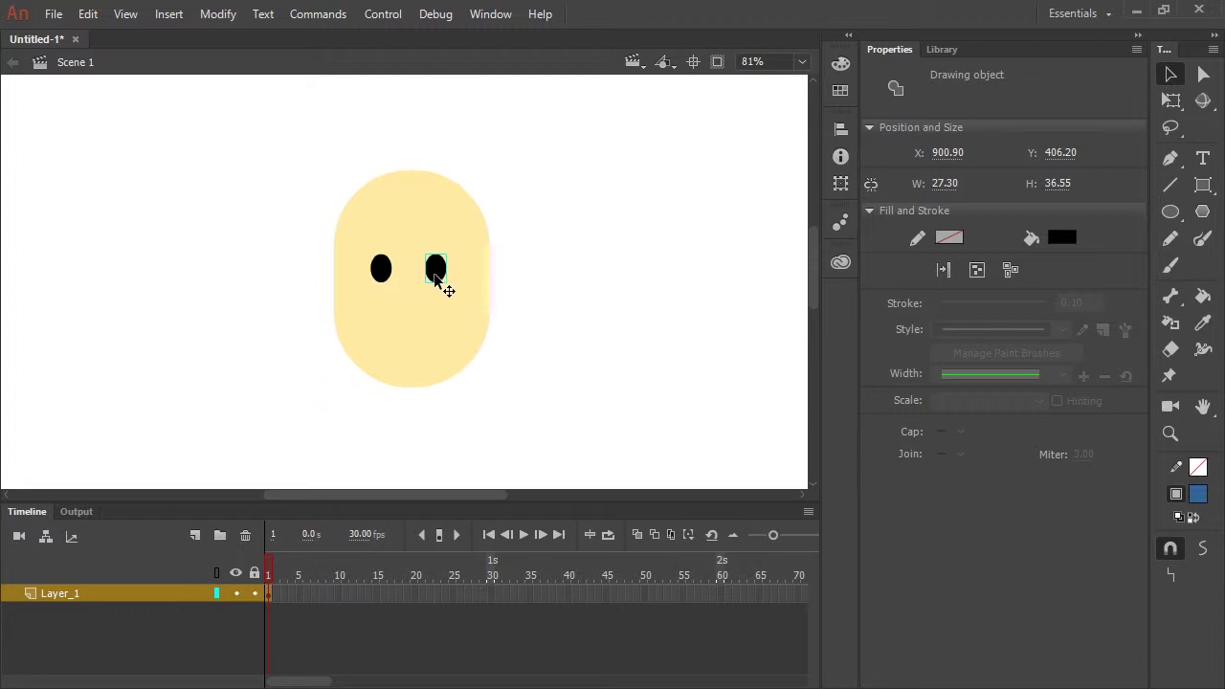
pyautogui.click(381, 271)
pyautogui.hotkey('shift', 'Right')
pyautogui.click(437, 274)
pyautogui.press('Right')
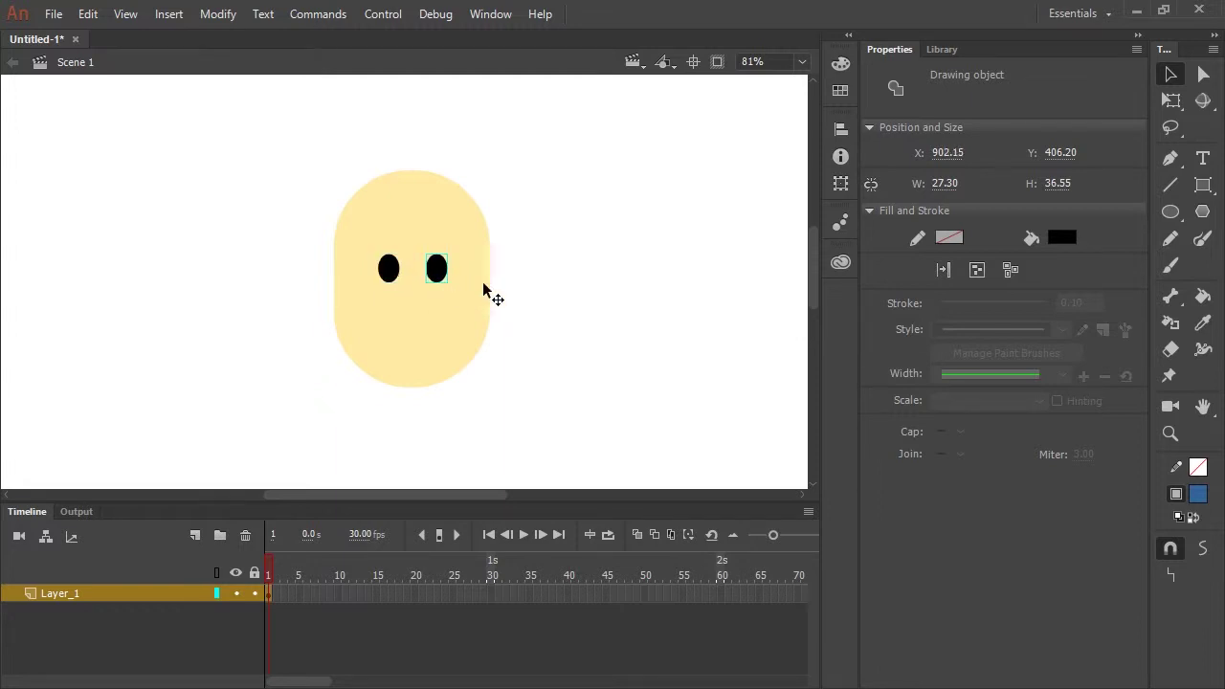
pyautogui.click(517, 278)
pyautogui.click(388, 268)
pyautogui.click(522, 272)
# Add a small white circular highlight about 6 px wide to the upper left of each eye
pyautogui.press('z')
pyautogui.doubleClick(394, 266)
pyautogui.click(1170, 213)
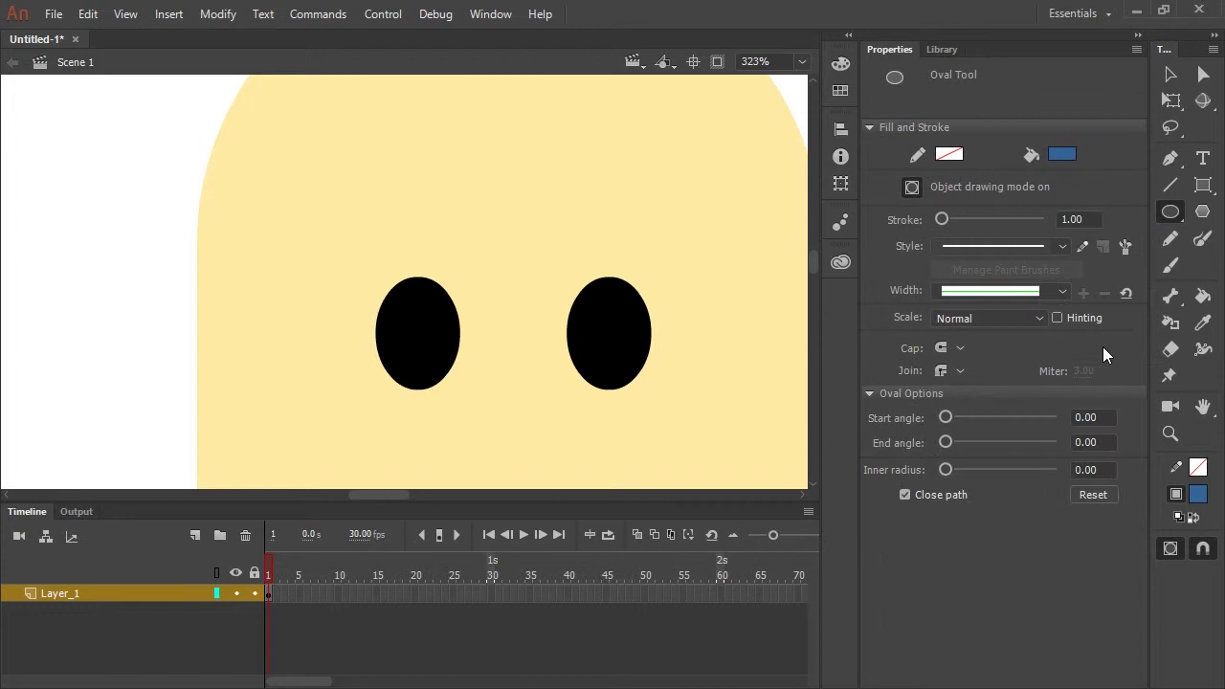
pyautogui.moveTo(390, 311)
pyautogui.mouseDown()
pyautogui.moveTo(409, 330)
pyautogui.moveTo(590, 320)
pyautogui.mouseUp()
pyautogui.press('v')
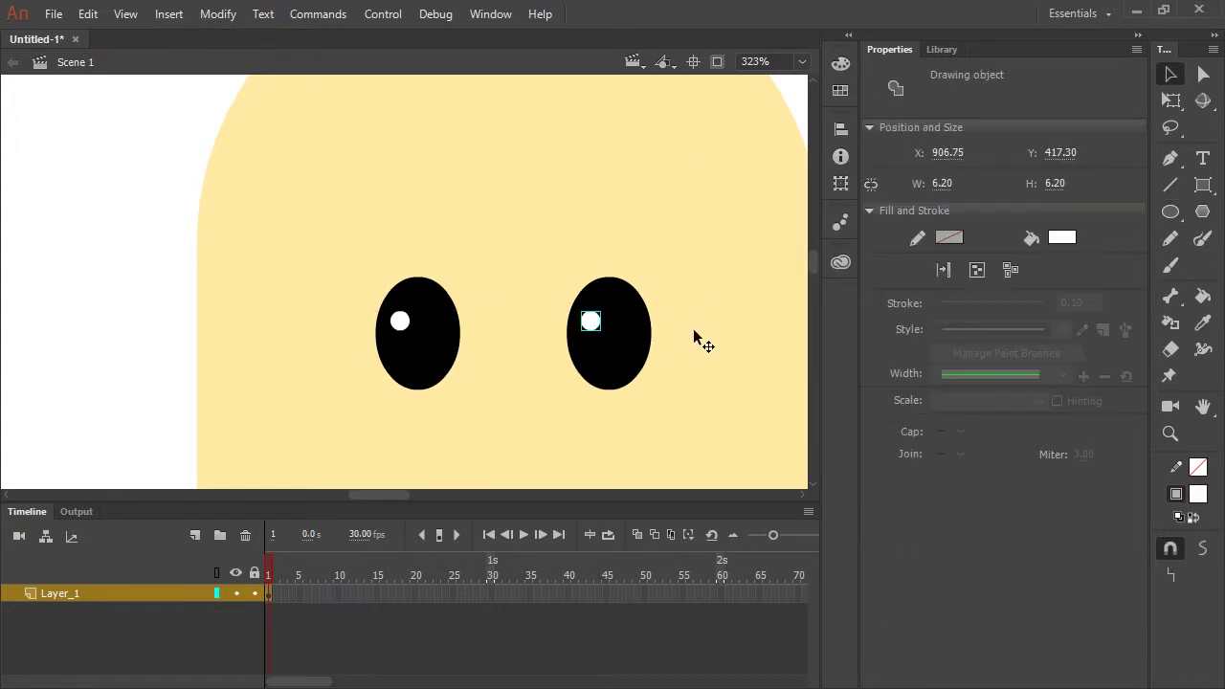
# Set the Oval tool's fill to a darker shade of red #990000 and add that colour to the swatches
pyautogui.hotkey('ctrl', '2')
pyautogui.click(518, 375)
pyautogui.click(1169, 211)
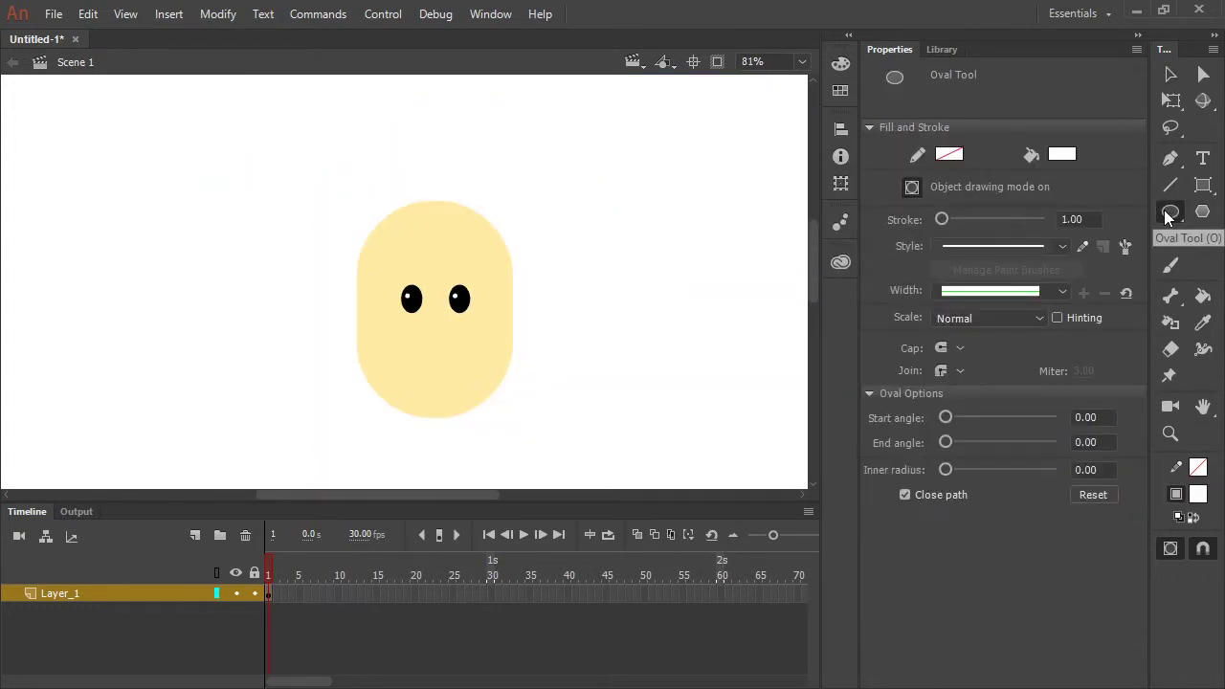
pyautogui.click(1061, 154)
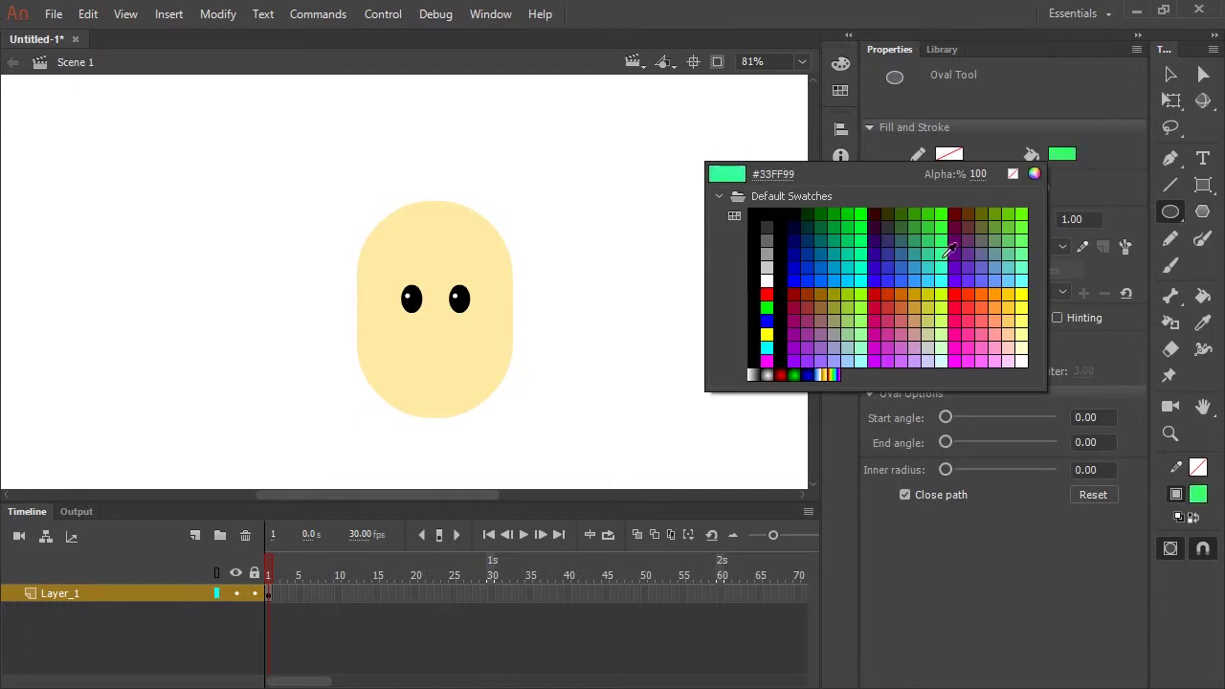
pyautogui.click(794, 295)
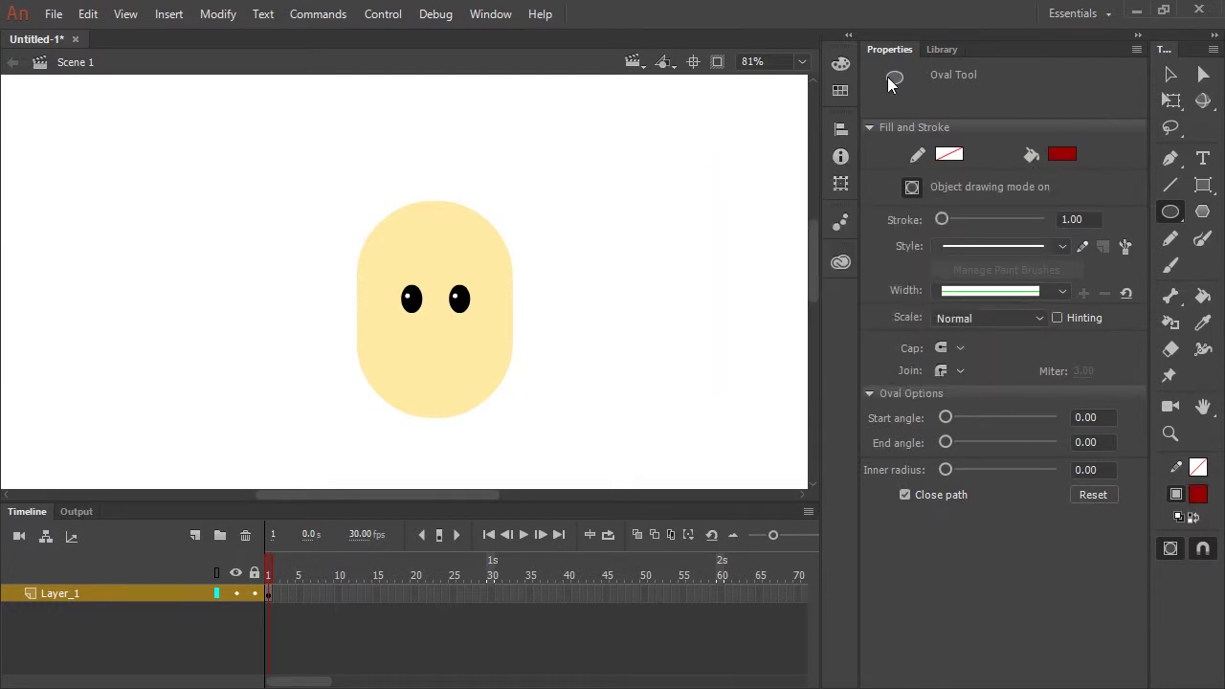
pyautogui.click(840, 63)
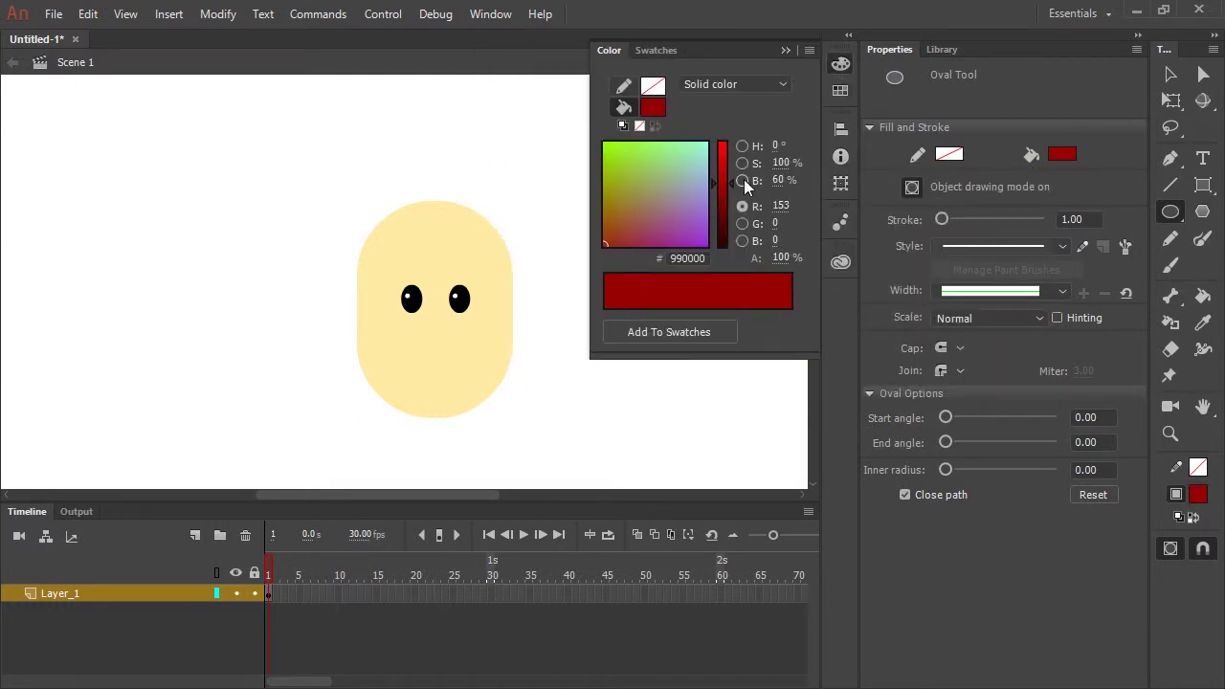
pyautogui.moveTo(725, 182); pyautogui.dragTo(729, 200)
pyautogui.click(809, 51)
pyautogui.click(866, 140)
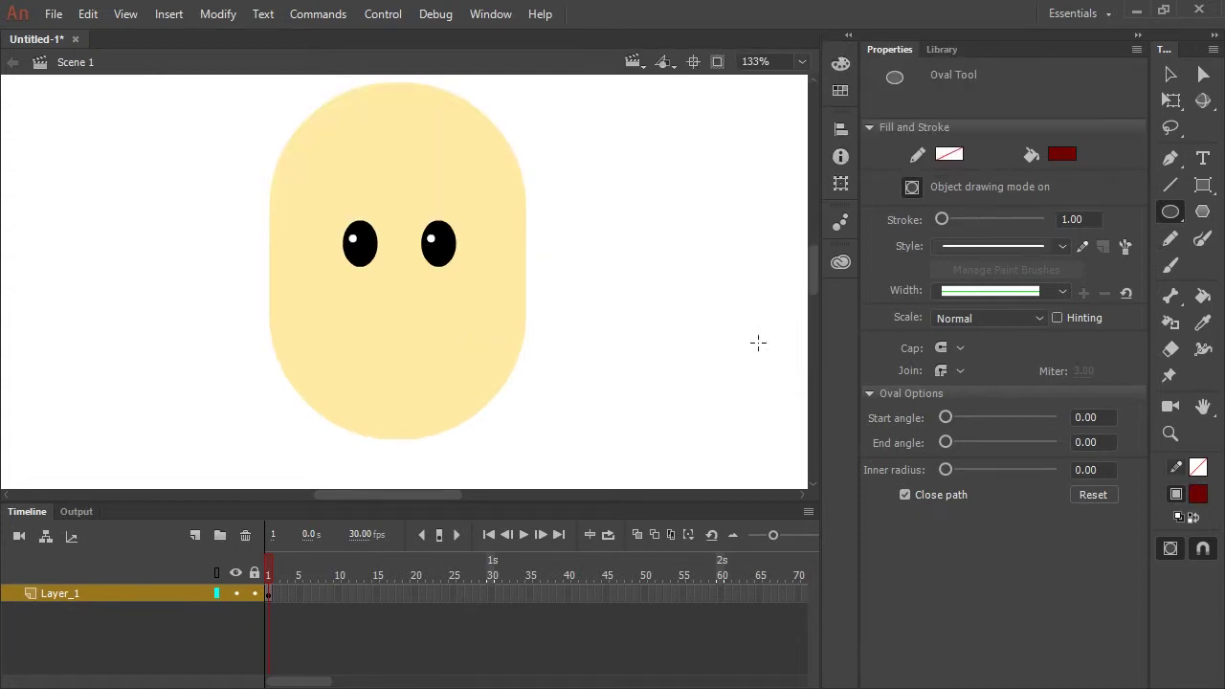
# Draw a dark red oval about 168 by 156 px for the mouth and centre it below the eyes
pyautogui.moveTo(310, 281); pyautogui.dragTo(523, 481)
pyautogui.click(1170, 74)
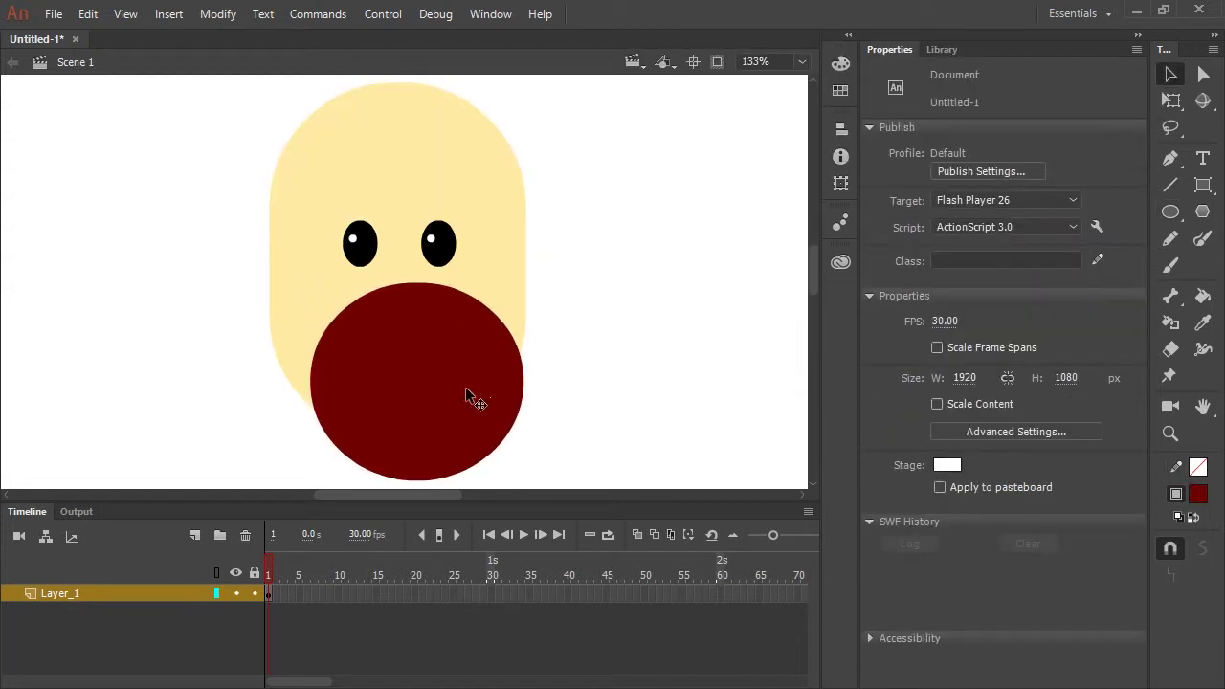
pyautogui.moveTo(465, 396); pyautogui.dragTo(451, 380)
# Inside the mouth's drawing object, delete the oval's upper half and move the remaining half up onto the face
pyautogui.doubleClick(428, 341)
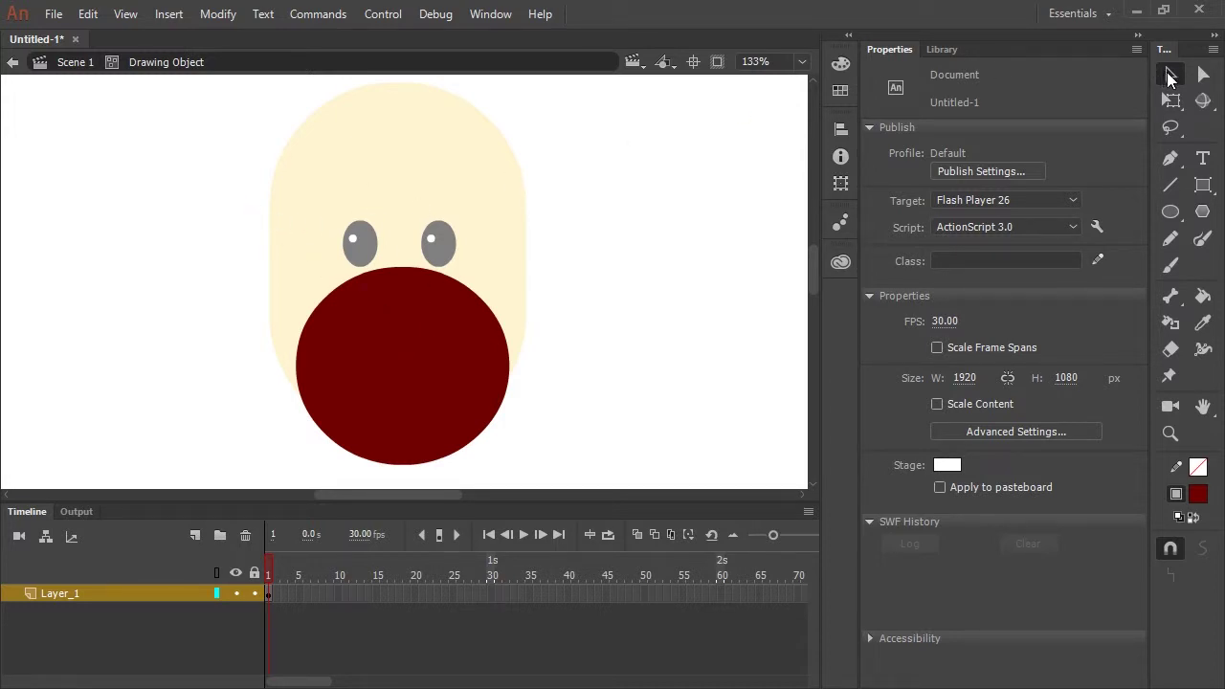
pyautogui.moveTo(251, 223); pyautogui.dragTo(571, 364)
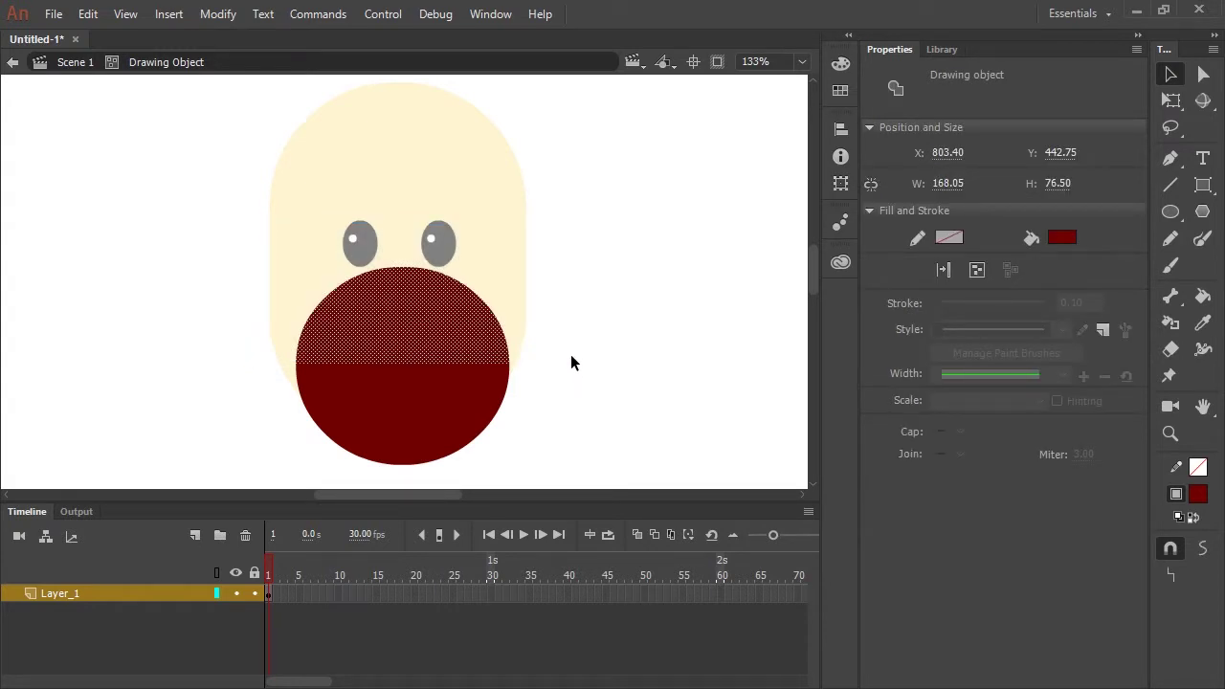
pyautogui.press('Delete')
pyautogui.click(438, 413)
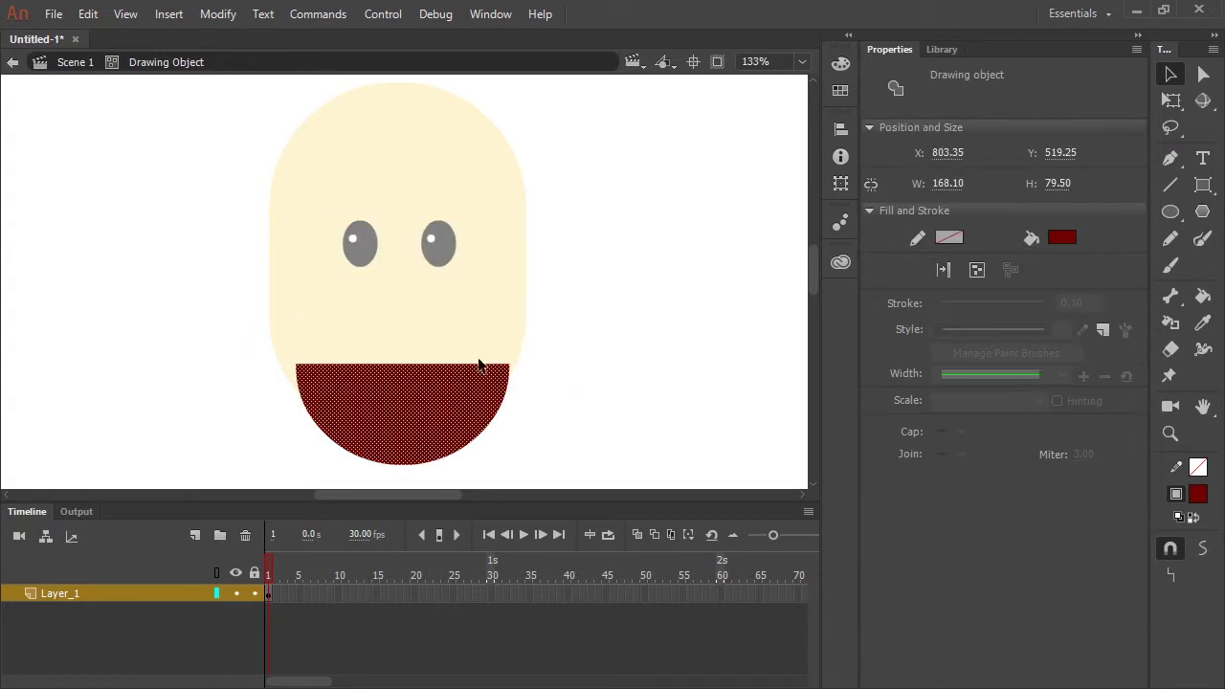
pyautogui.moveTo(438, 414); pyautogui.dragTo(436, 351)
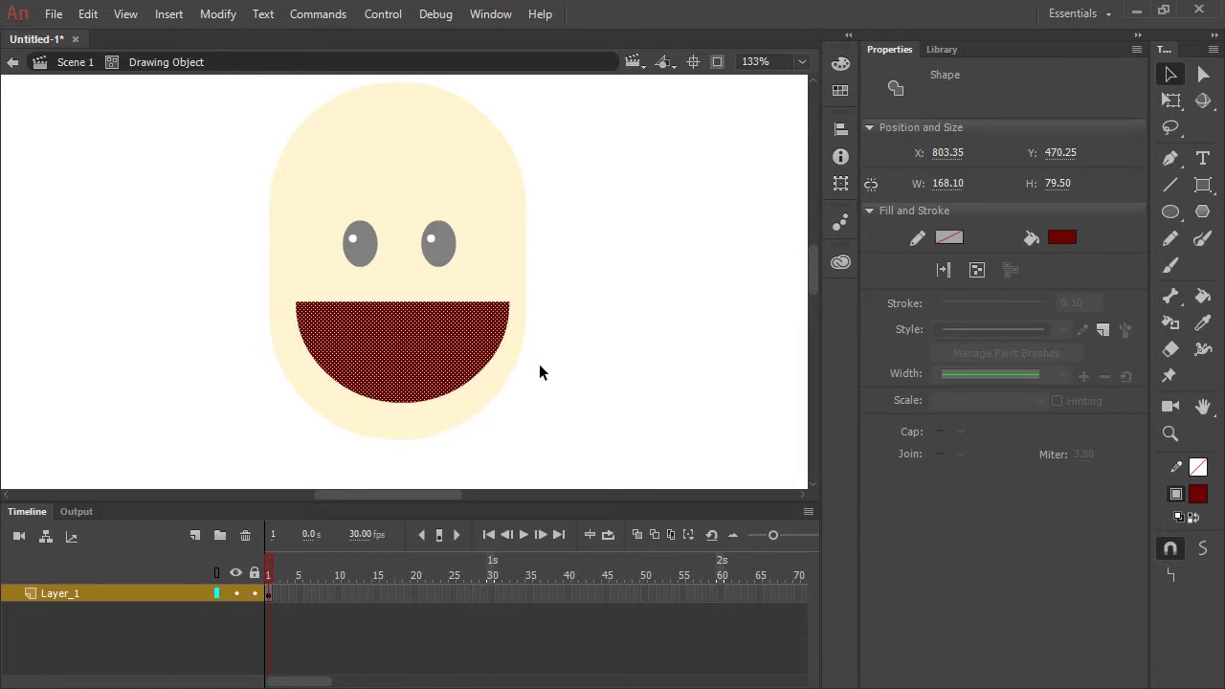
pyautogui.click(566, 378)
# Fill a band about 177 by 32 px along the mouth's upper edge with white for the teeth
pyautogui.moveTo(241, 187); pyautogui.dragTo(559, 321)
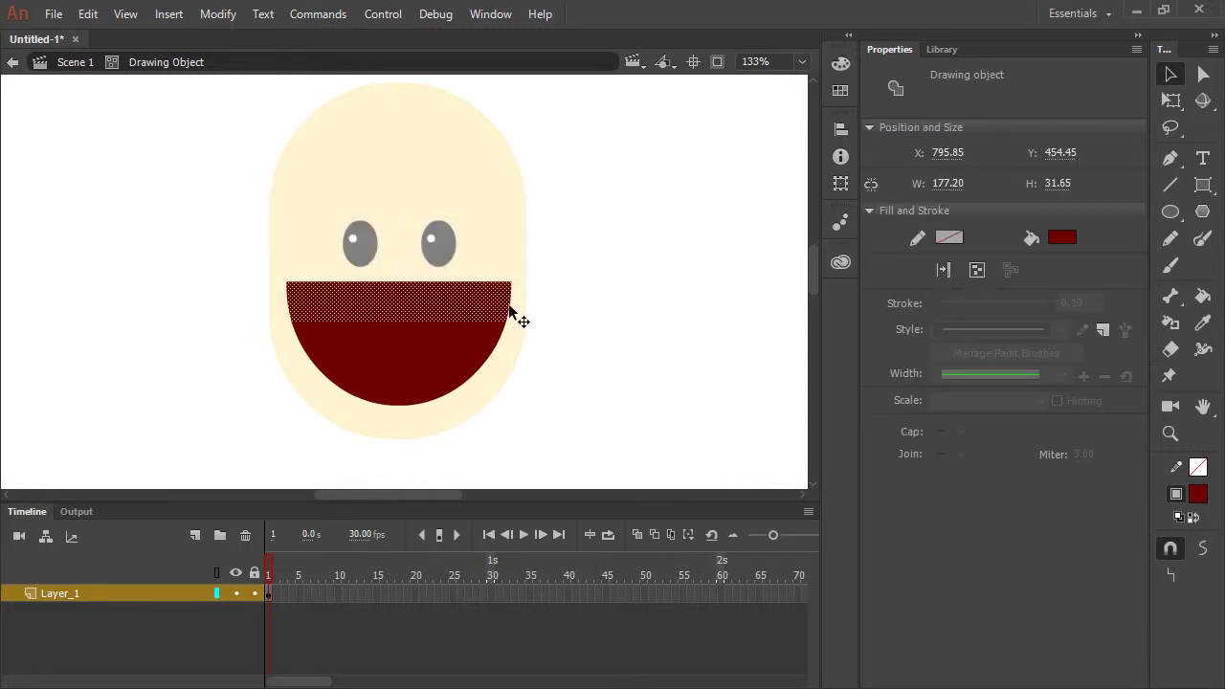
pyautogui.click(1062, 238)
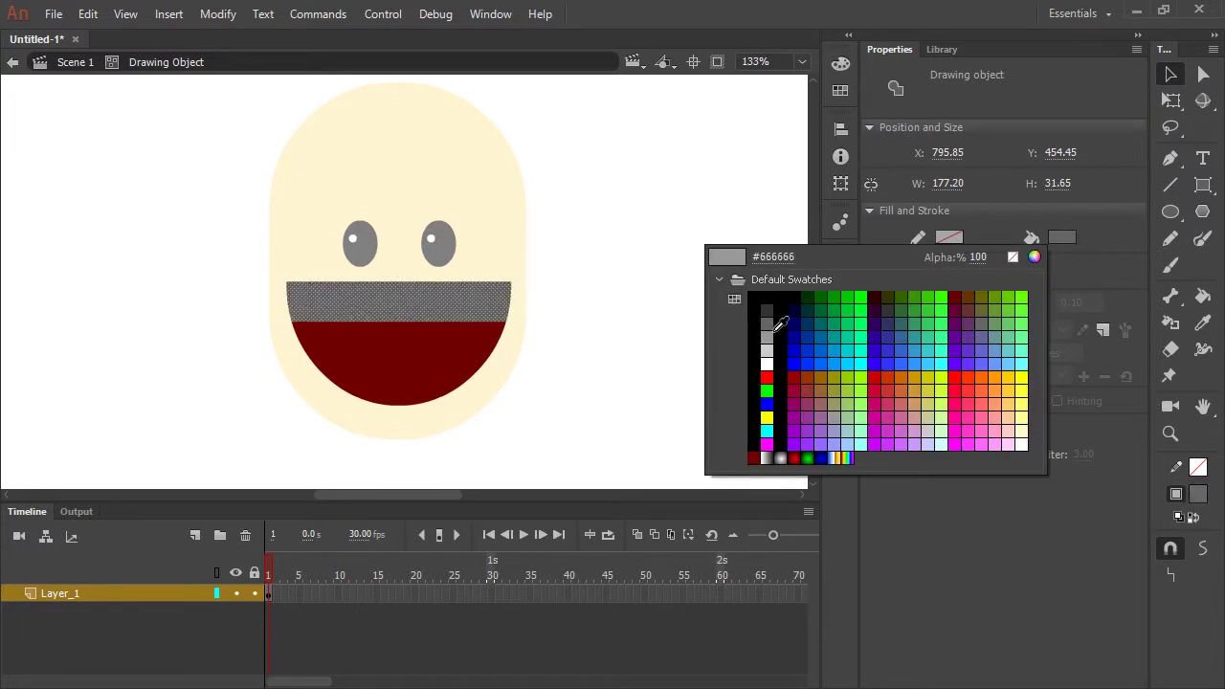
pyautogui.click(767, 363)
pyautogui.click(567, 376)
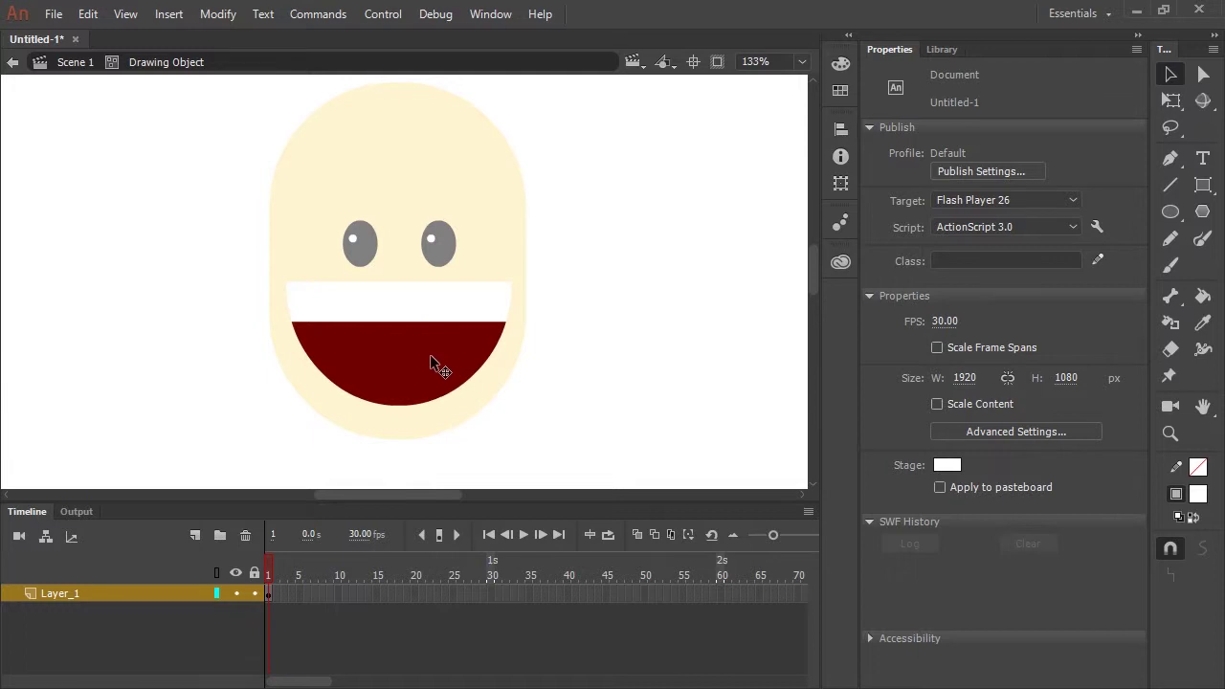
# Mix a pinkish red fill colour for the tongue and add it to the swatches
pyautogui.click(838, 64)
pyautogui.moveTo(685, 175); pyautogui.dragTo(639, 215)
pyautogui.click(722, 161)
pyautogui.click(782, 52)
# Fill a section about 117 by 24 px at the bottom of the mouth with the pinkish red swatch
pyautogui.moveTo(321, 461)
pyautogui.mouseDown()
pyautogui.moveTo(475, 407)
pyautogui.moveTo(490, 373)
pyautogui.mouseUp()
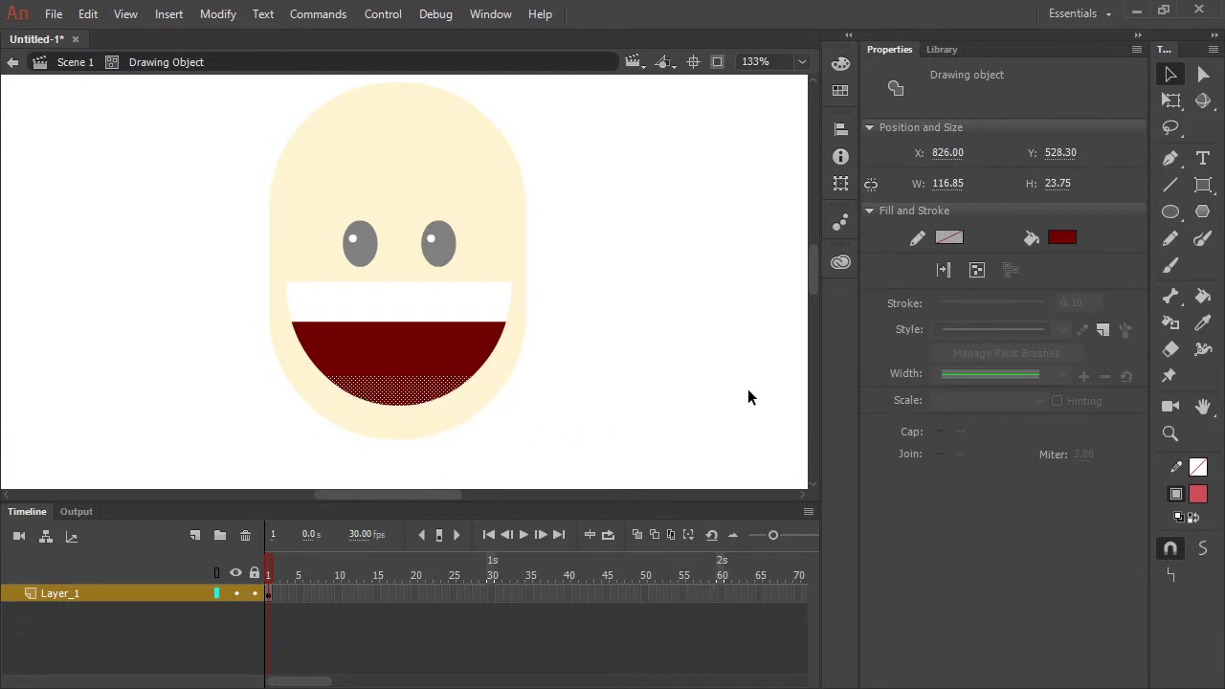
pyautogui.click(1064, 238)
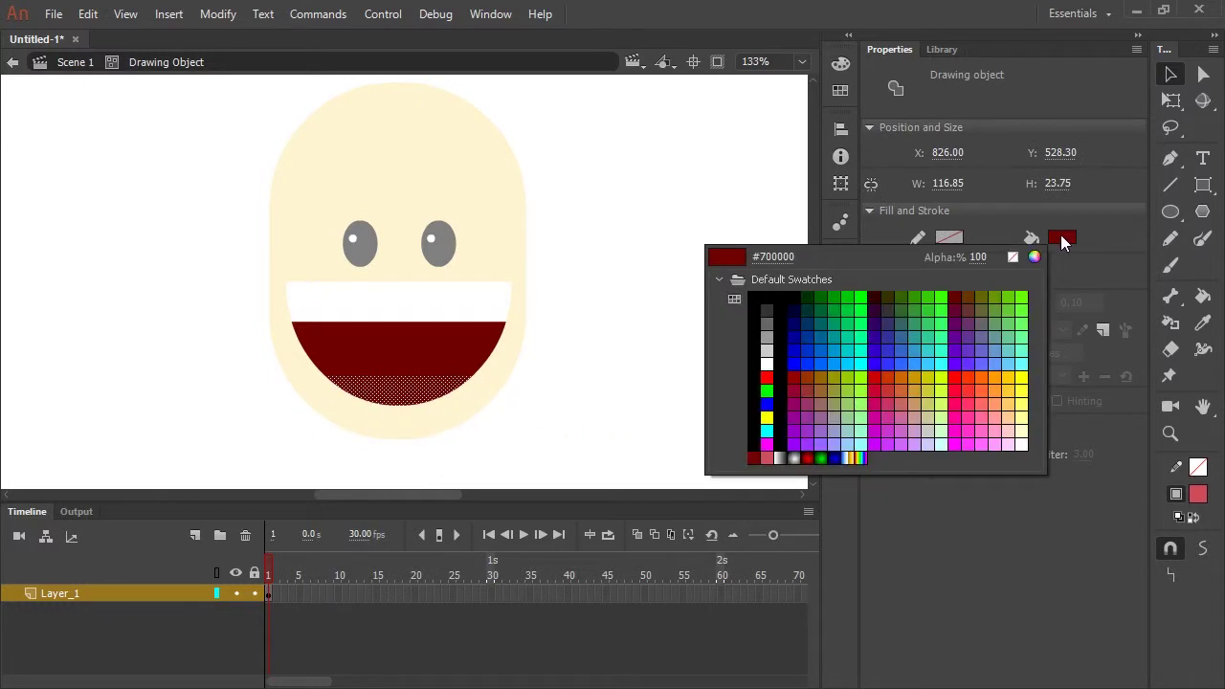
pyautogui.click(769, 455)
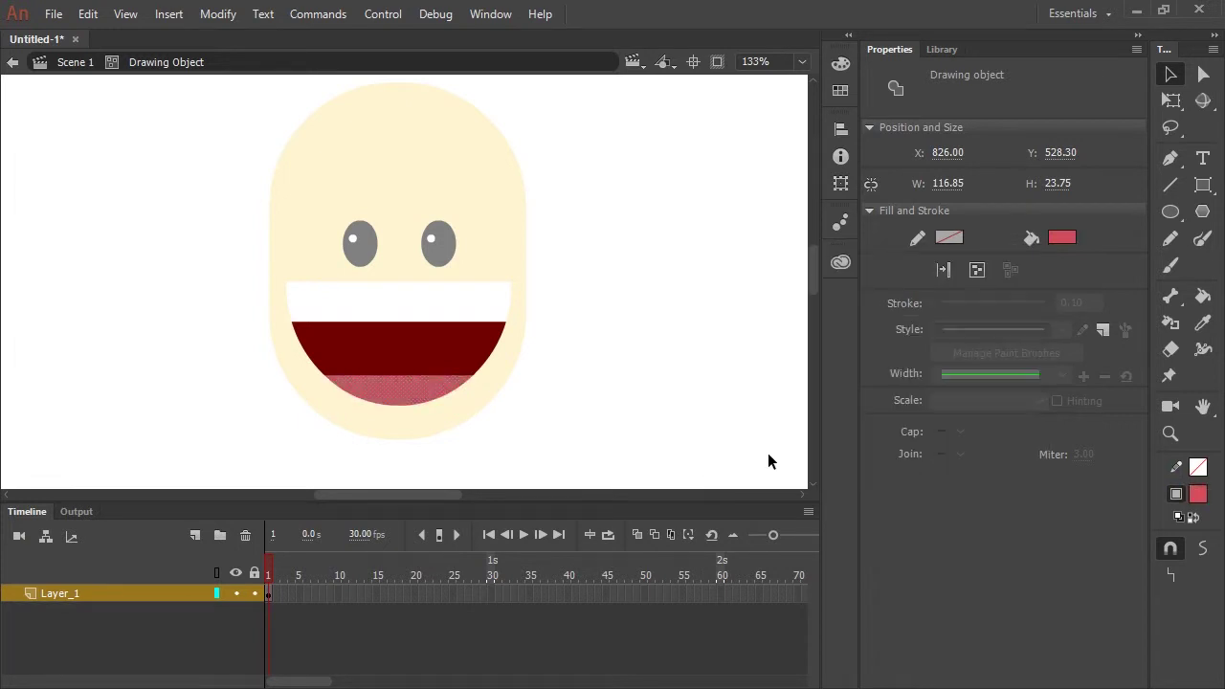
pyautogui.click(615, 376)
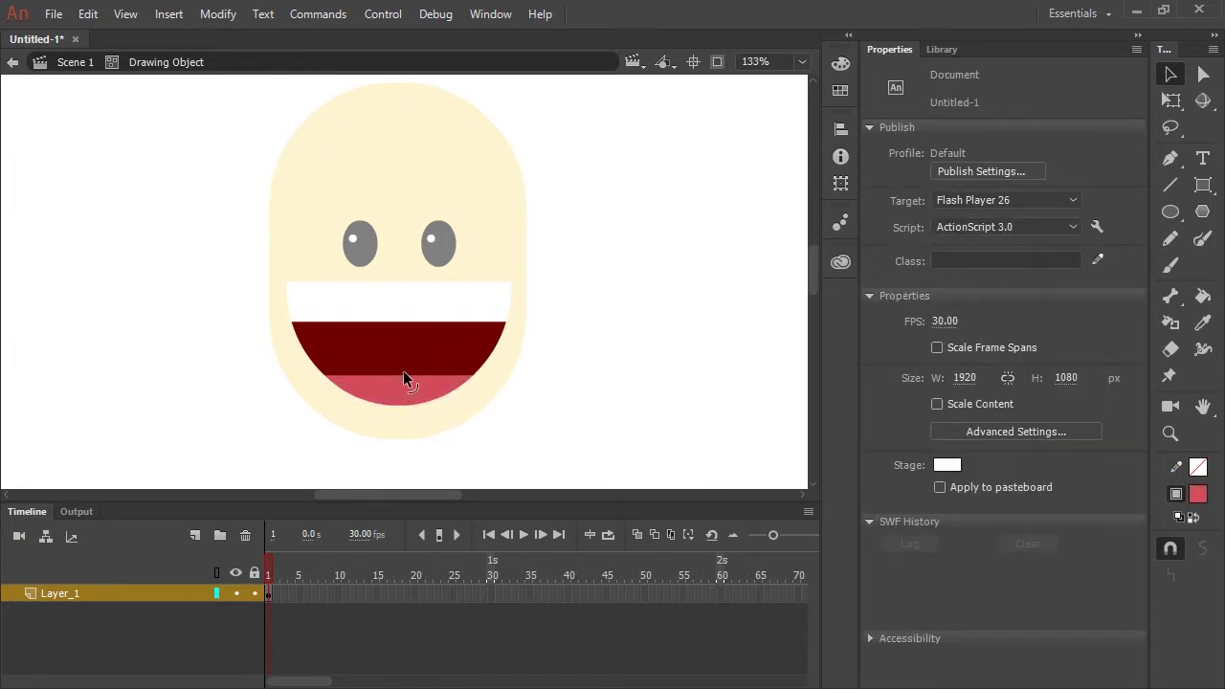
# Bend the tongue's straight upper edge into a gentle upward curve and leave the mouth's drawing object
pyautogui.press('z')
pyautogui.click(409, 398)
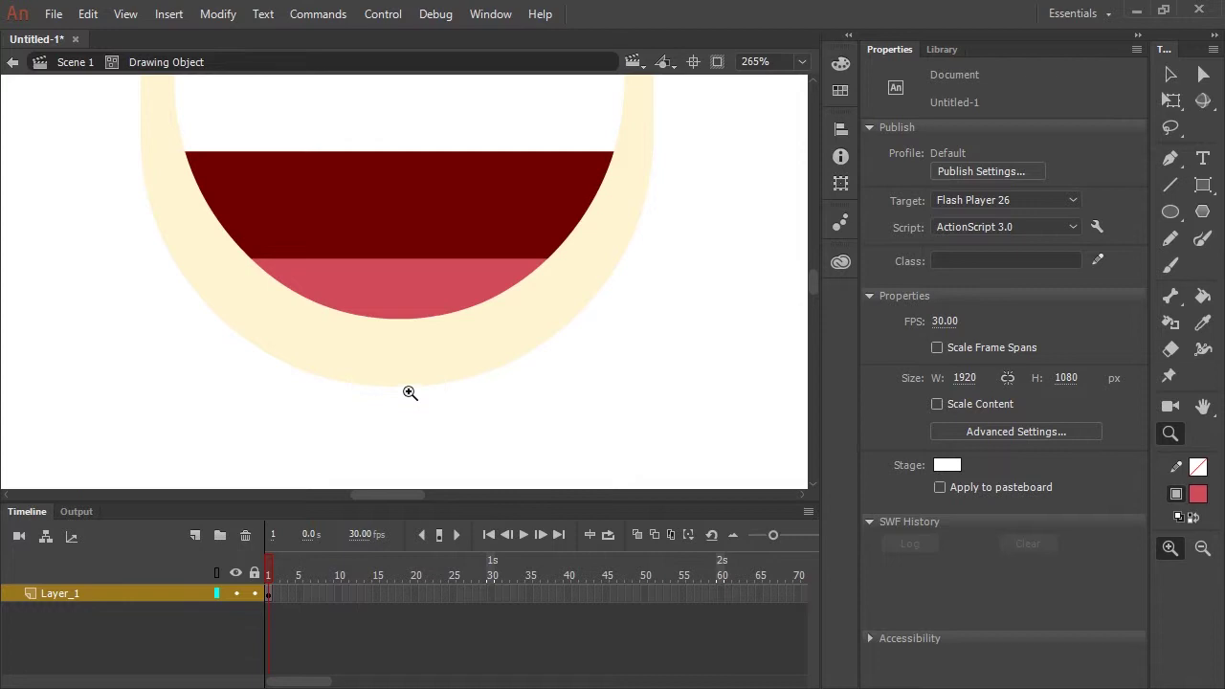
pyautogui.press('v')
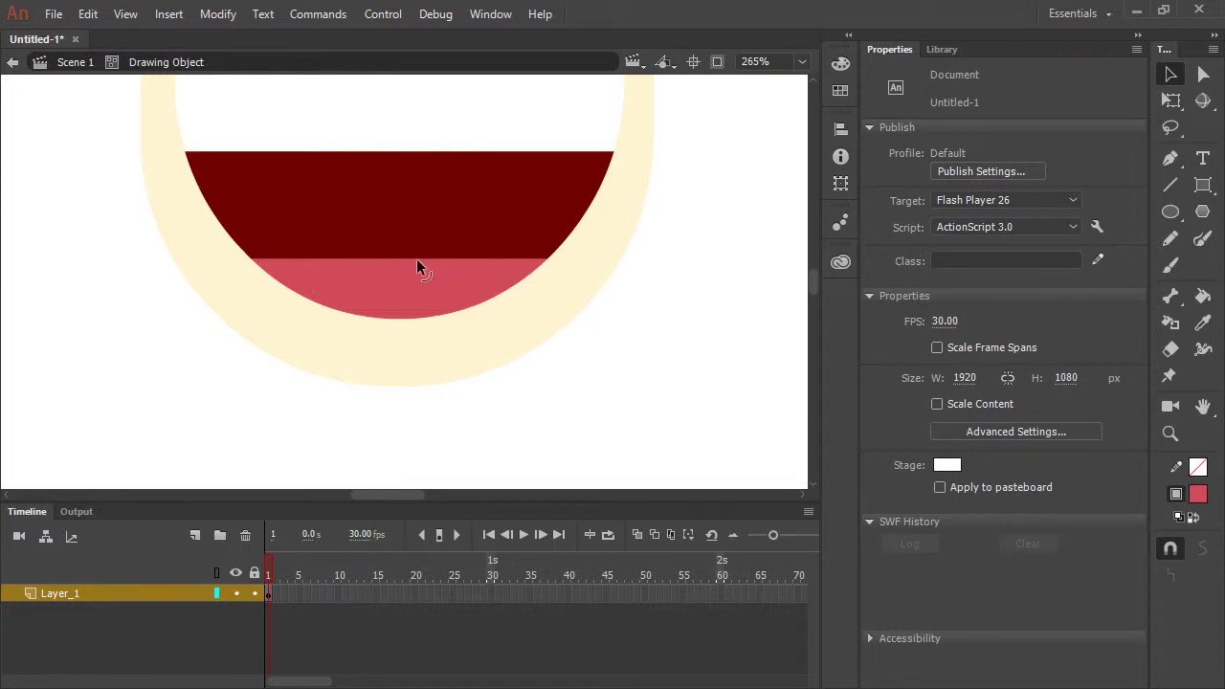
pyautogui.moveTo(409, 253); pyautogui.dragTo(409, 230)
pyautogui.hotkey('ctrl', '-')
pyautogui.hotkey('ctrl', '-')
pyautogui.doubleClick(458, 340)
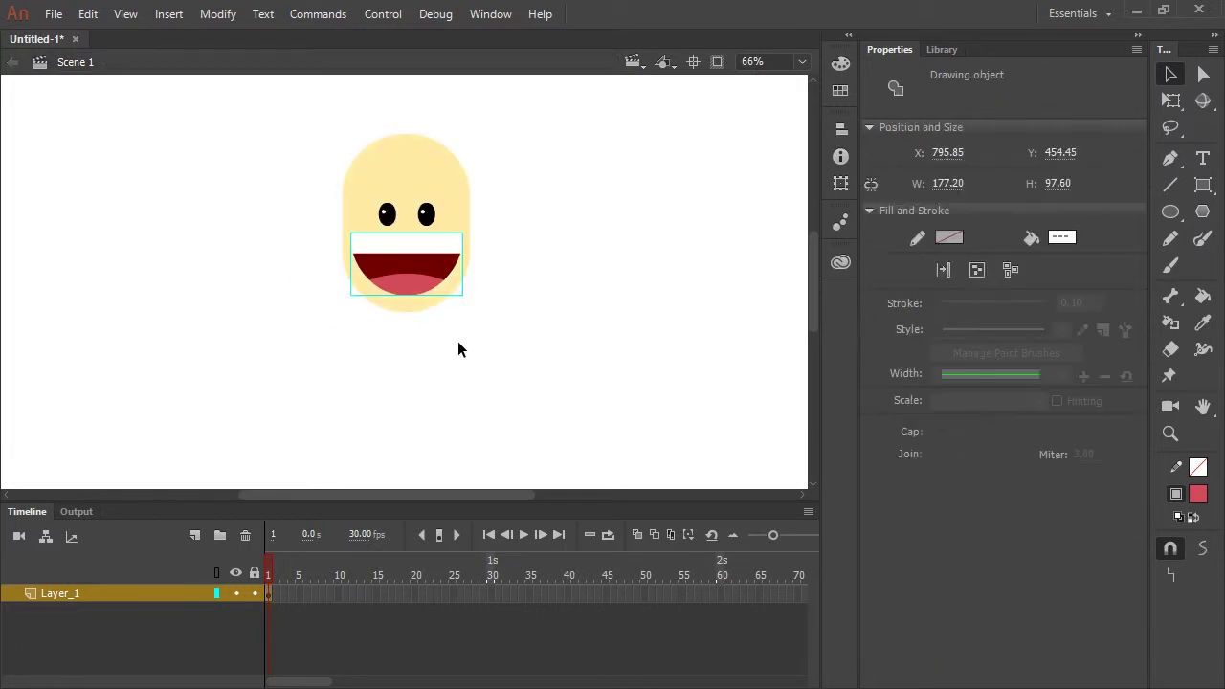
pyautogui.click(457, 340)
pyautogui.moveTo(458, 271)
pyautogui.mouseDown()
pyautogui.moveTo(511, 341)
pyautogui.moveTo(480, 353)
pyautogui.mouseUp()
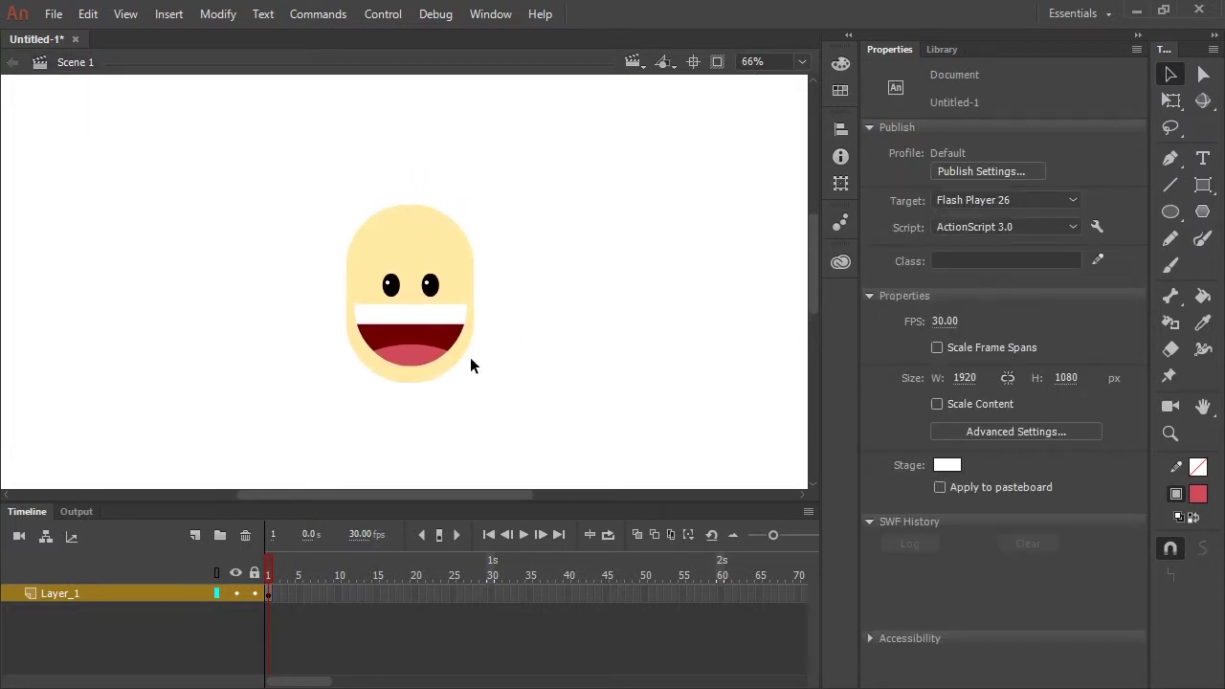
# Set the fill to a darker shade of brown #993300 and add that colour to the swatches
pyautogui.click(840, 63)
pyautogui.click(653, 108)
pyautogui.click(835, 264)
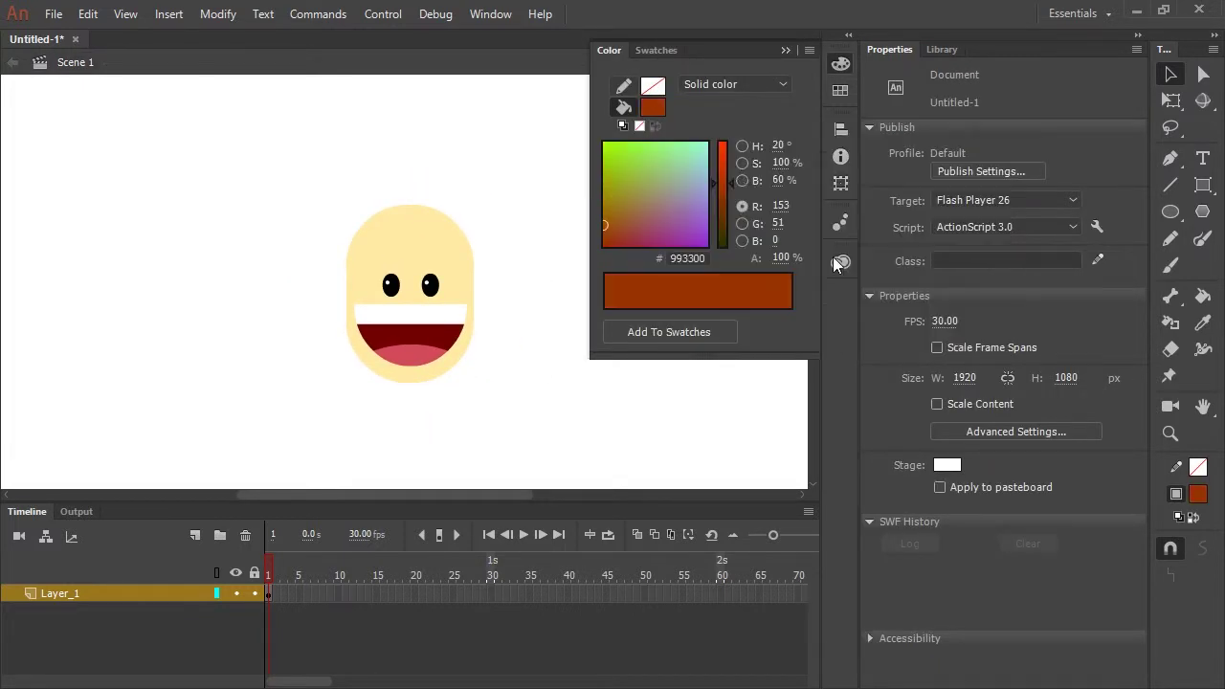
pyautogui.moveTo(778, 182); pyautogui.dragTo(759, 182)
pyautogui.click(810, 50)
pyautogui.click(869, 58)
pyautogui.click(840, 63)
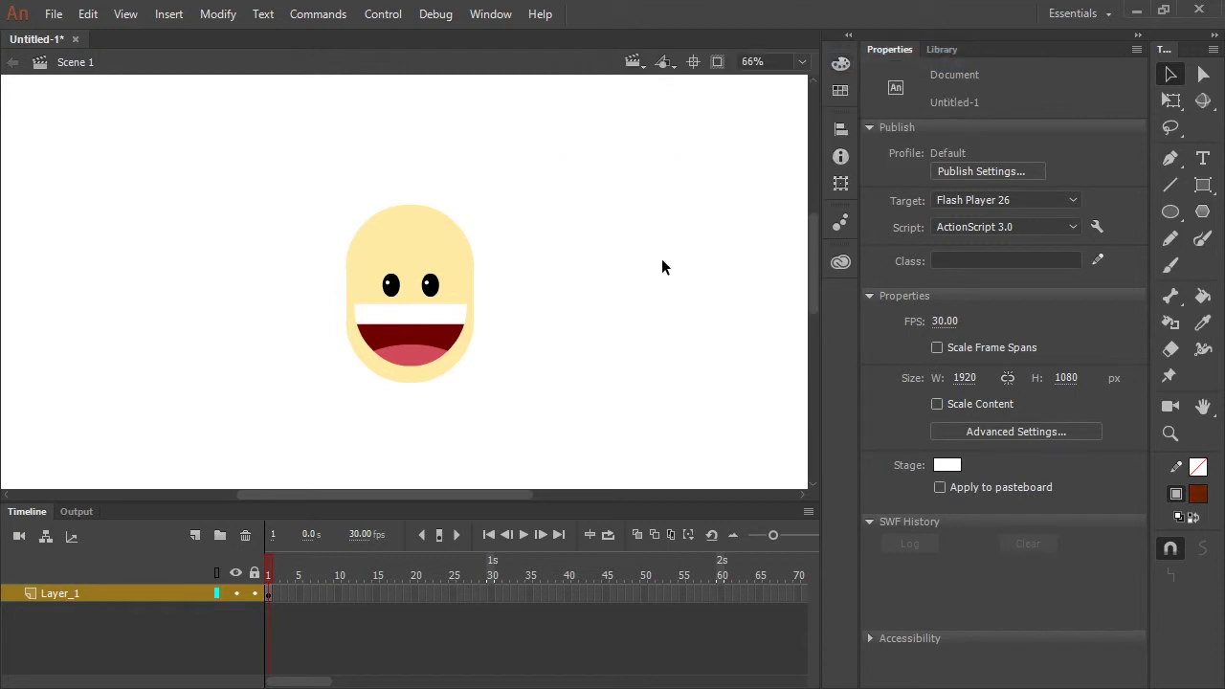
# Draw a dark brown circle about 206 px across for the hair and move it over the upper part of the head
pyautogui.click(1170, 212)
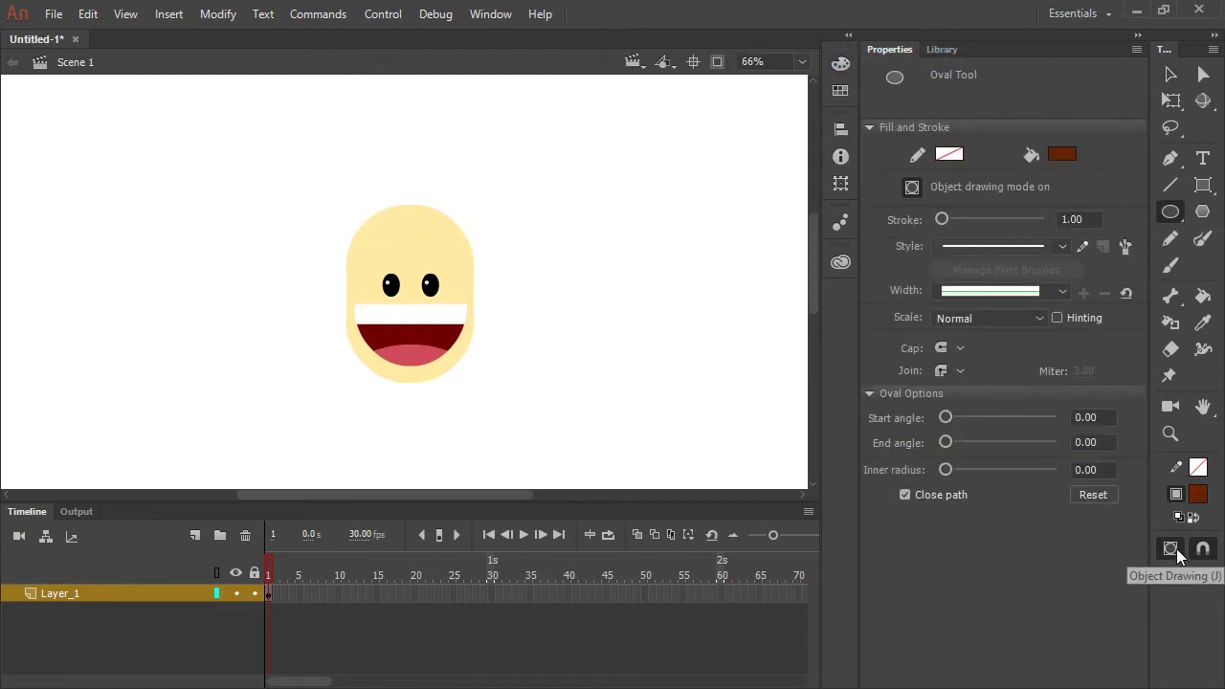
pyautogui.moveTo(315, 161)
pyautogui.mouseDown()
pyautogui.moveTo(450, 267)
pyautogui.moveTo(449, 294)
pyautogui.mouseUp()
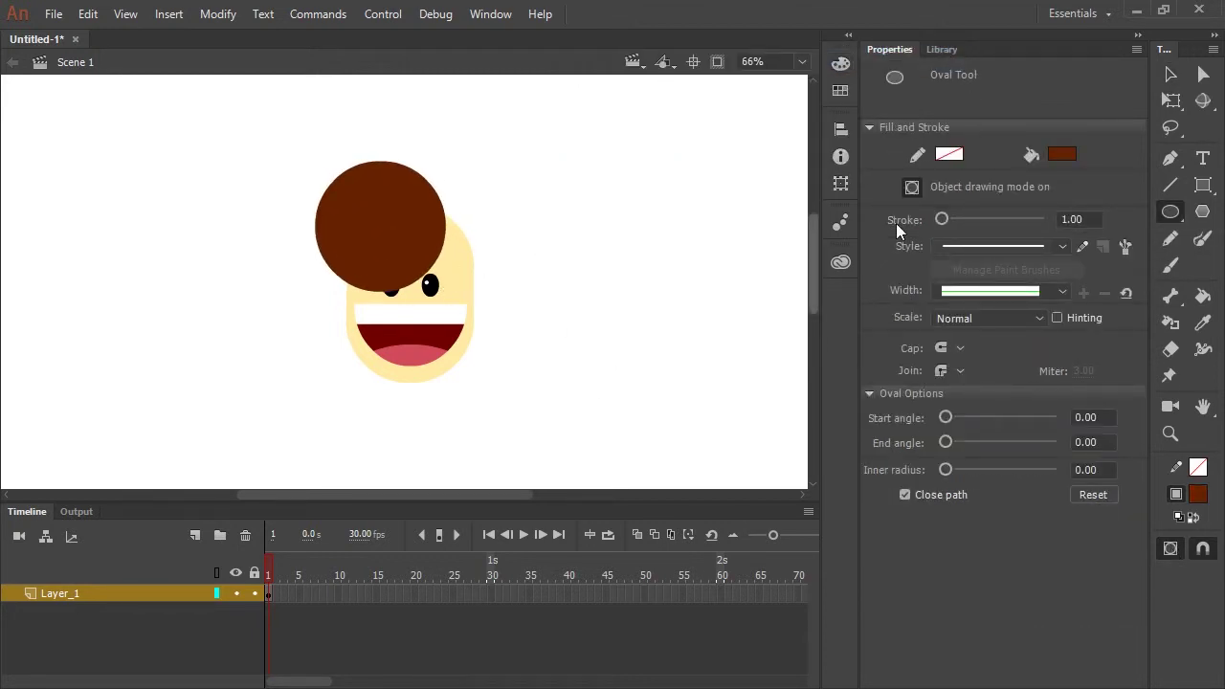
pyautogui.press('v')
pyautogui.click(411, 232)
pyautogui.moveTo(411, 233); pyautogui.dragTo(434, 248)
pyautogui.hotkey('ctrl', '=')
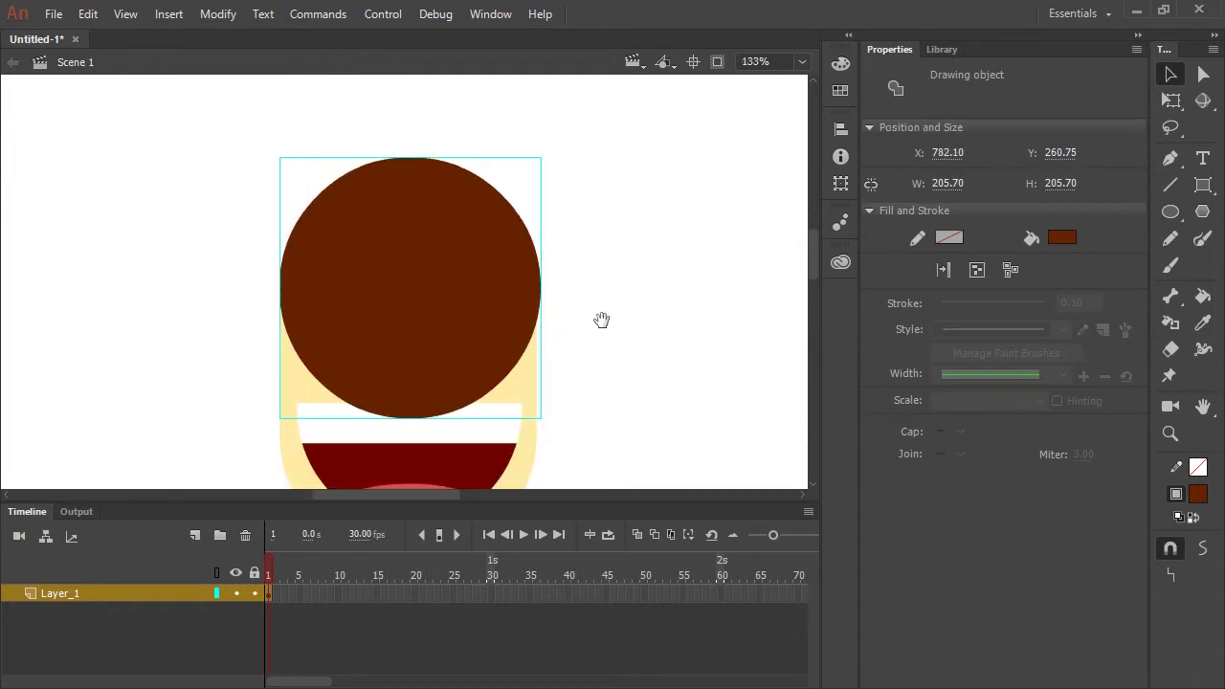
# Inside the hair's drawing object, delete the circle's lower half and return to the scene
pyautogui.doubleClick(481, 347)
pyautogui.moveTo(226, 453); pyautogui.dragTo(629, 236)
pyautogui.press('Delete')
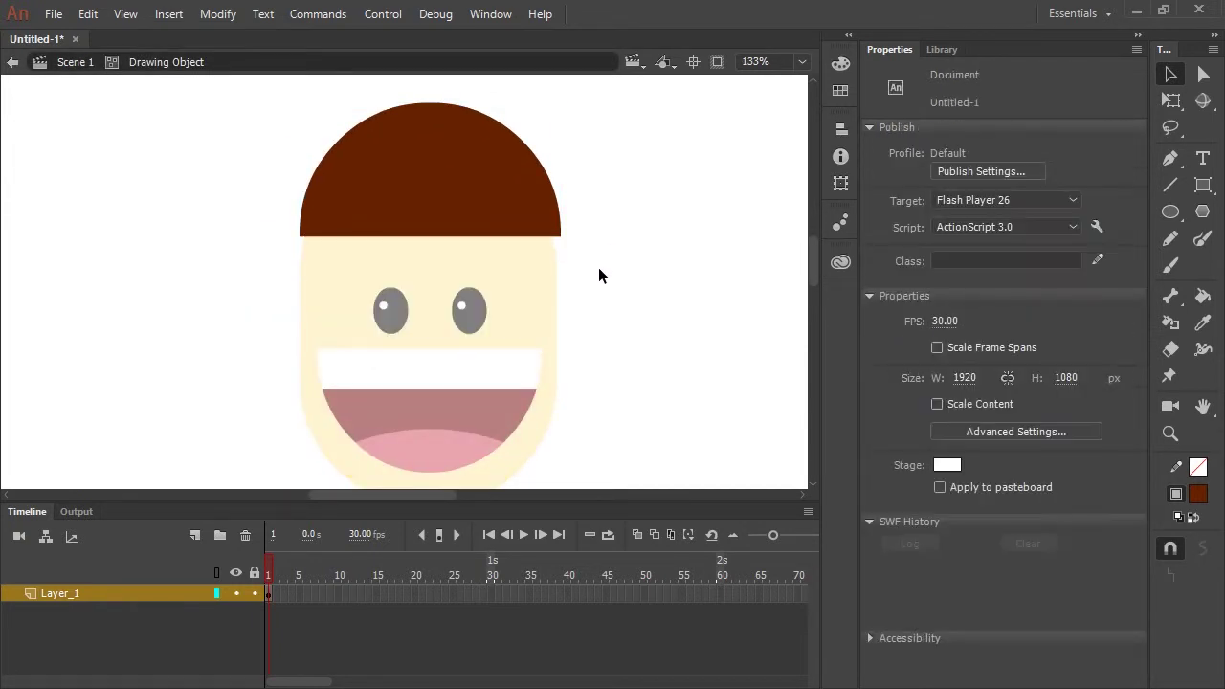
pyautogui.doubleClick(598, 269)
# With object snapping turned off, scale the hair slightly wider than the head and place its lower edge just above the eyes
pyautogui.press('q')
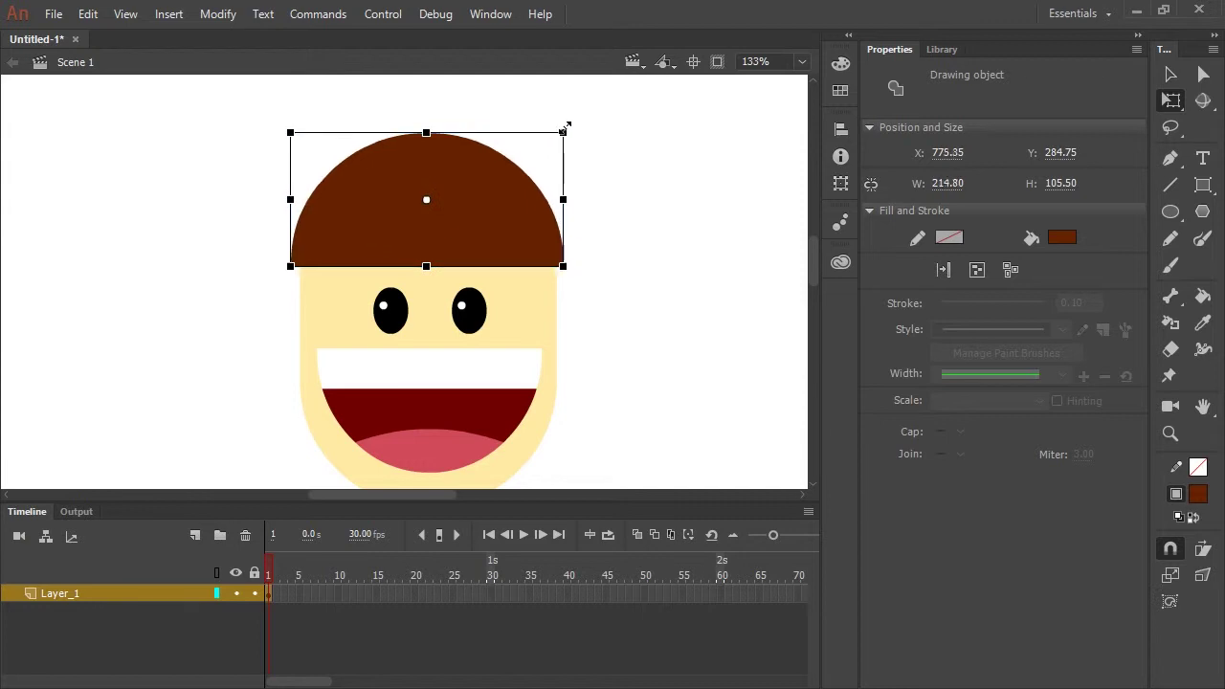
pyautogui.moveTo(564, 131)
pyautogui.mouseDown()
pyautogui.moveTo(561, 121)
pyautogui.moveTo(564, 136)
pyautogui.mouseUp()
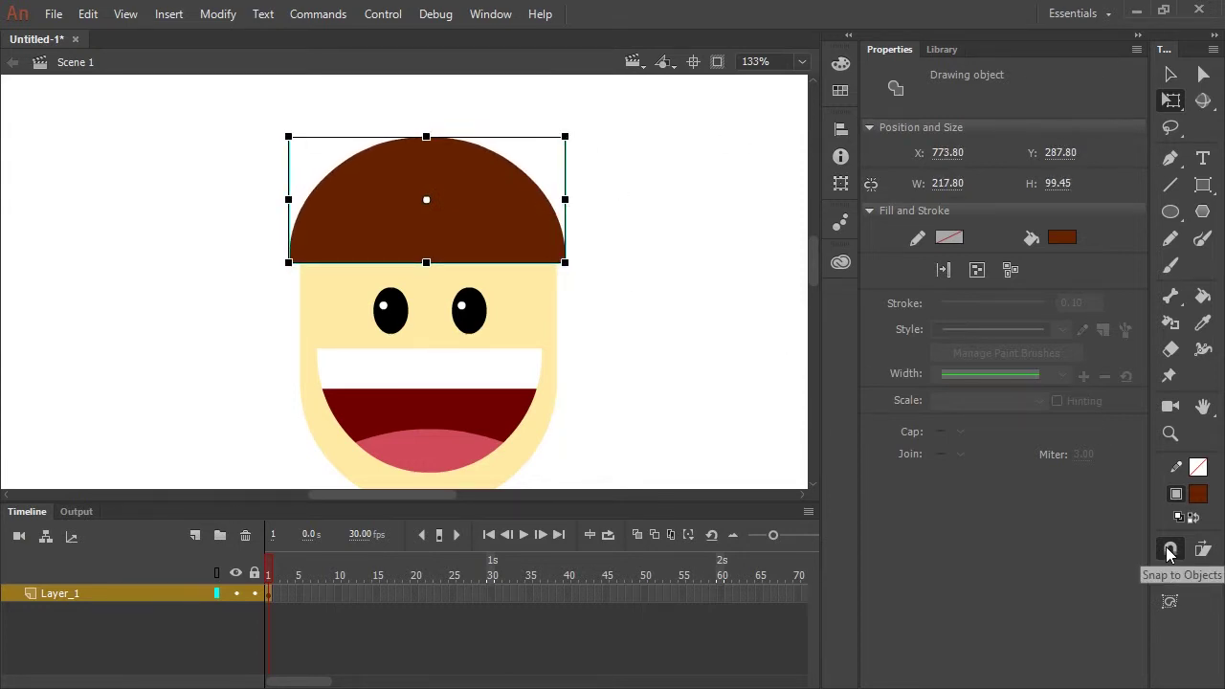
pyautogui.click(1168, 549)
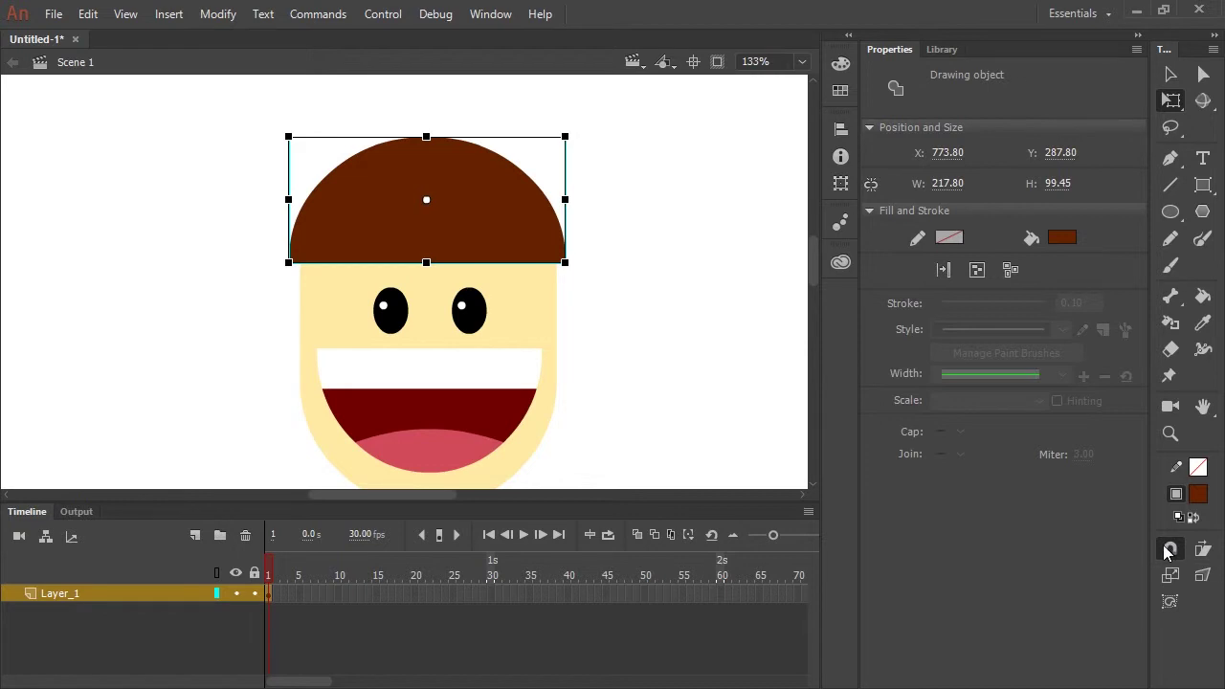
pyautogui.moveTo(565, 137)
pyautogui.mouseDown()
pyautogui.moveTo(566, 124)
pyautogui.moveTo(562, 141)
pyautogui.mouseUp()
pyautogui.click(606, 172)
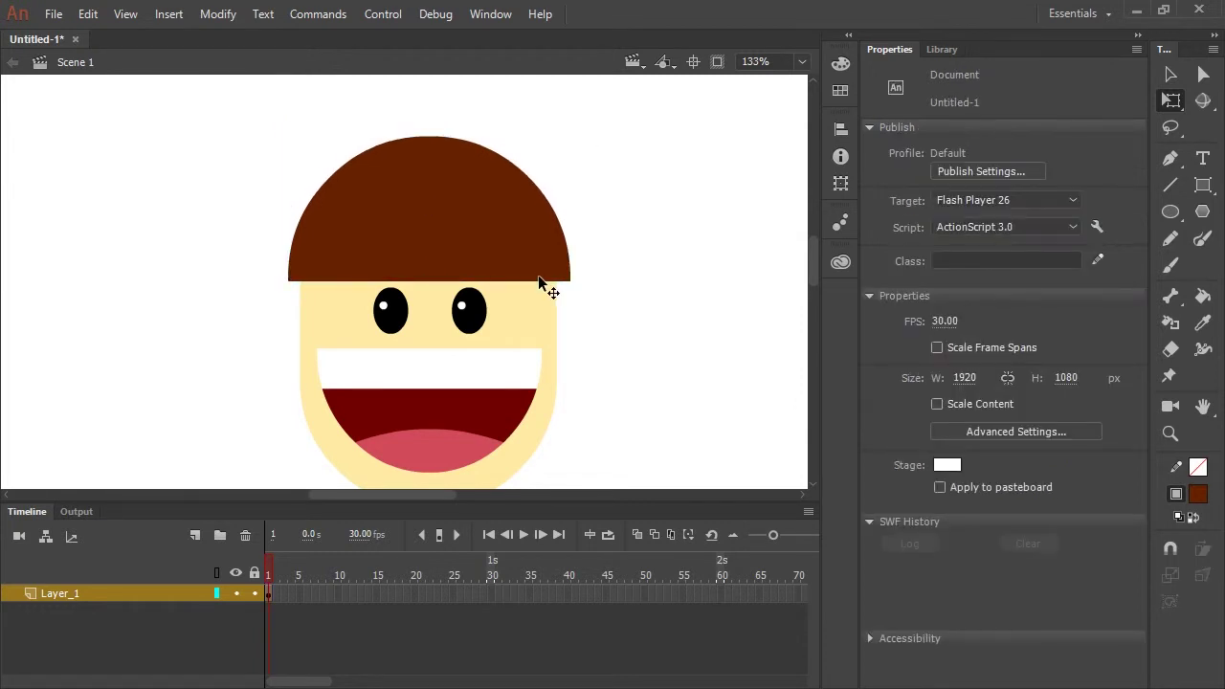
# Inside the hair's drawing object, cut a notch about 23 by 38 px out of the middle of the lower edge
pyautogui.doubleClick(423, 254)
pyautogui.hotkey('ctrl', 'z')
pyautogui.doubleClick(430, 253)
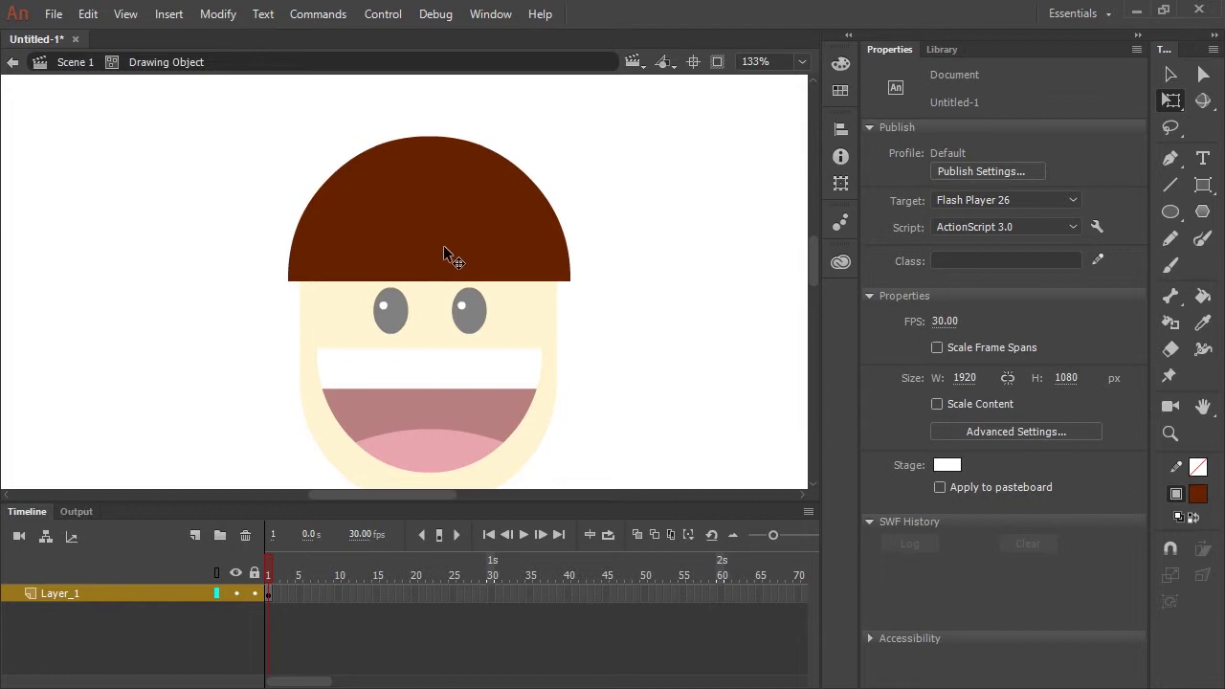
pyautogui.press('v')
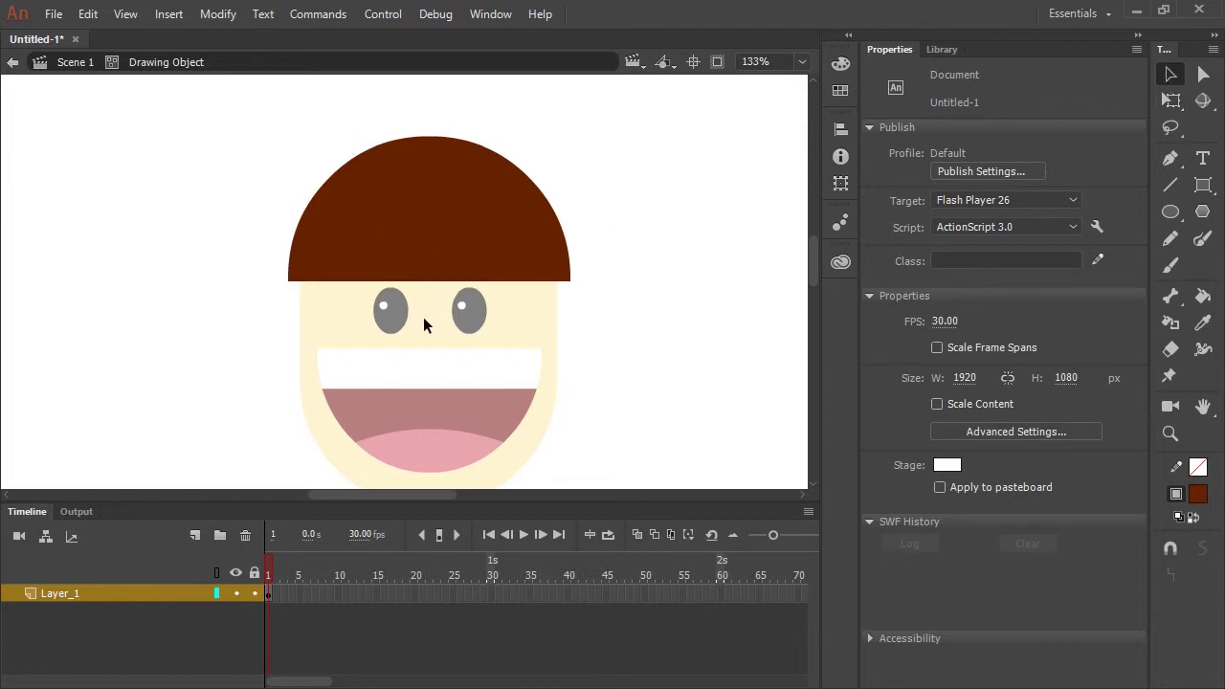
pyautogui.moveTo(442, 290); pyautogui.dragTo(452, 232)
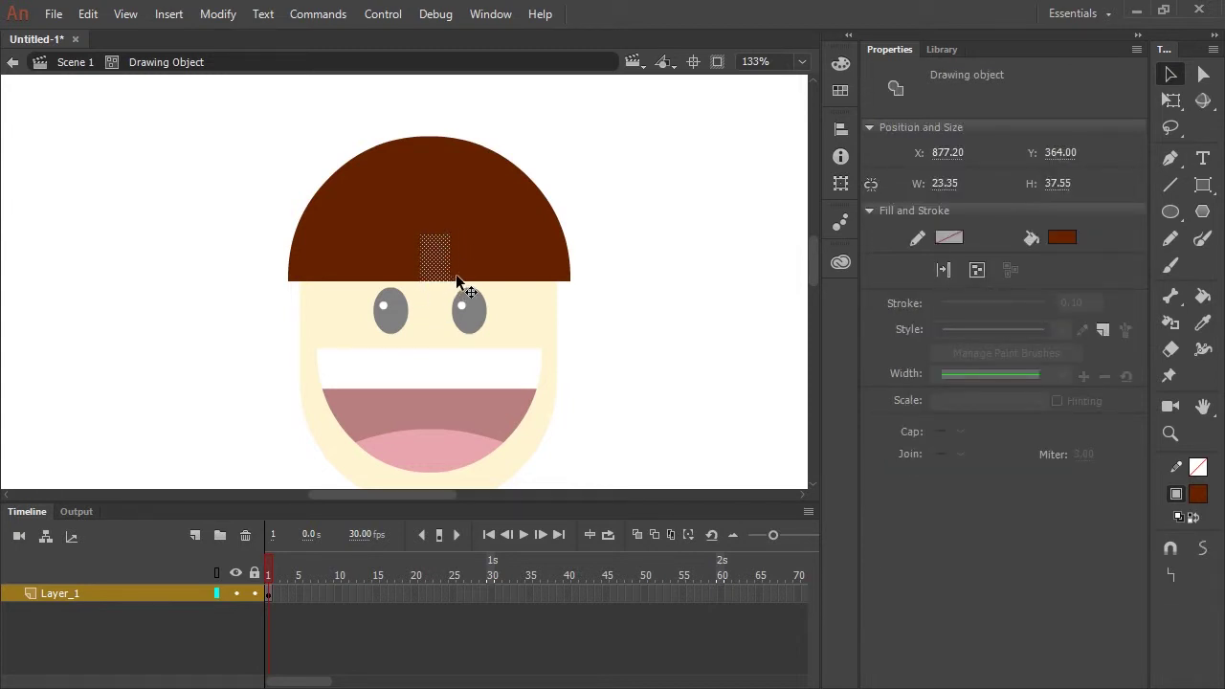
pyautogui.press('Delete')
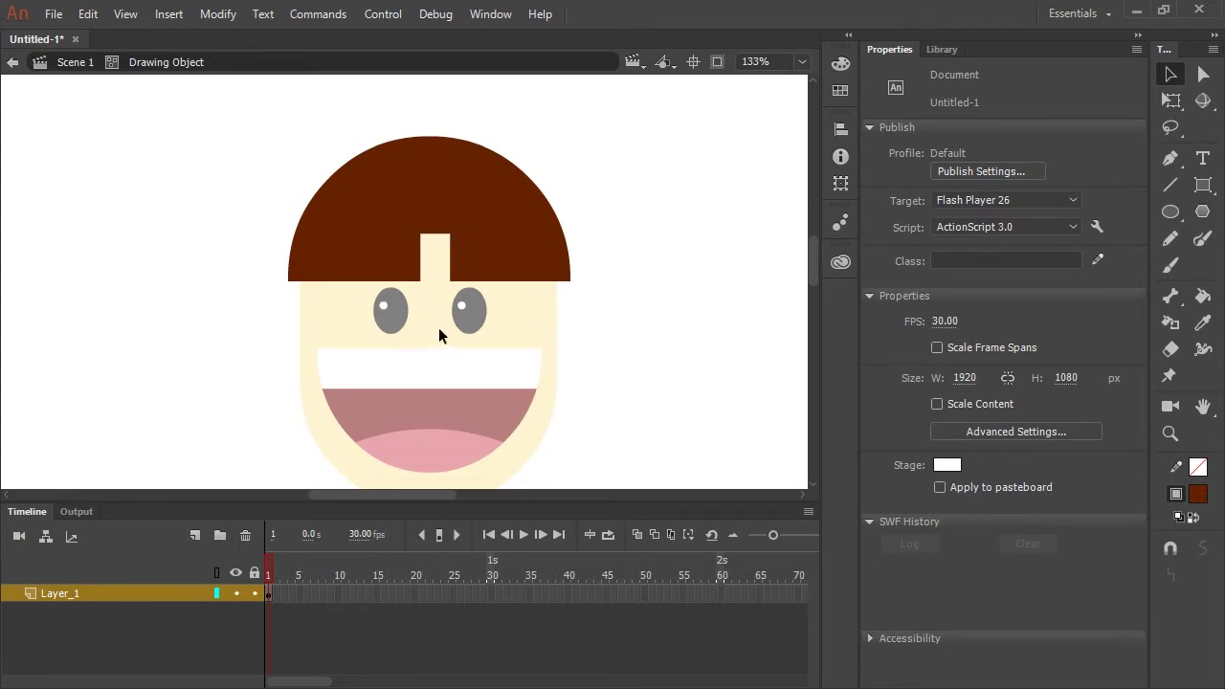
# Turn object snapping back on and merge the notch's two upper corners into one peak, moved left and up
pyautogui.click(1171, 549)
pyautogui.press('z')
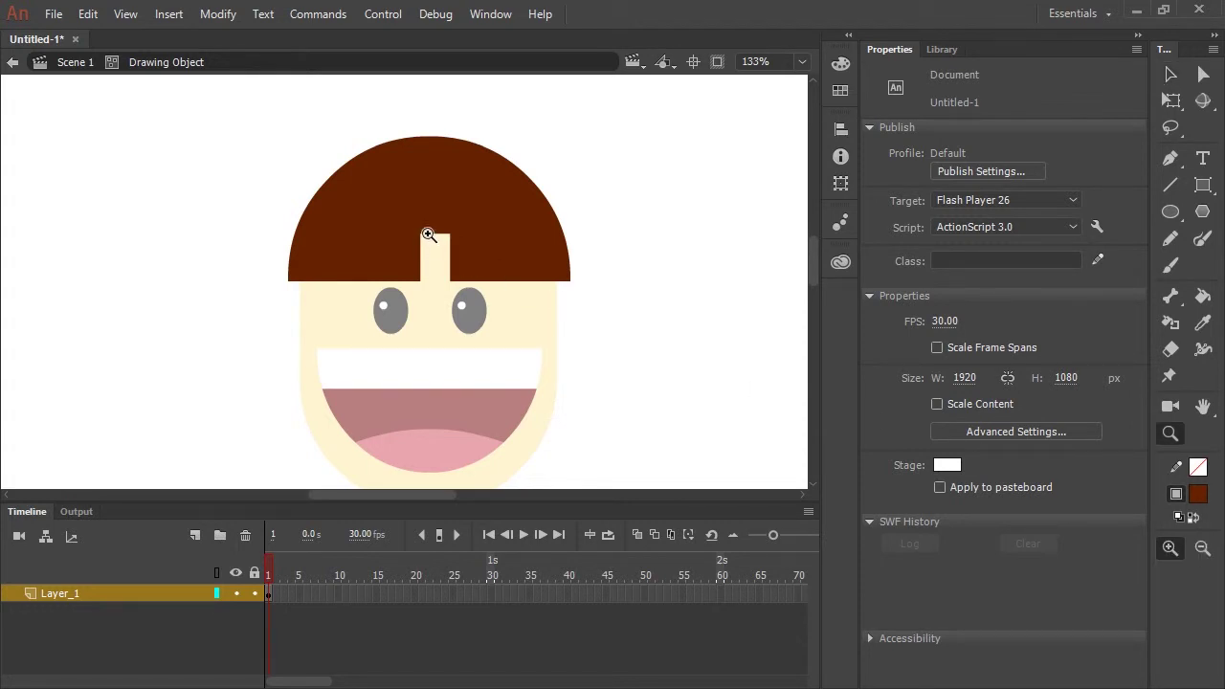
pyautogui.click(423, 232)
pyautogui.press('v')
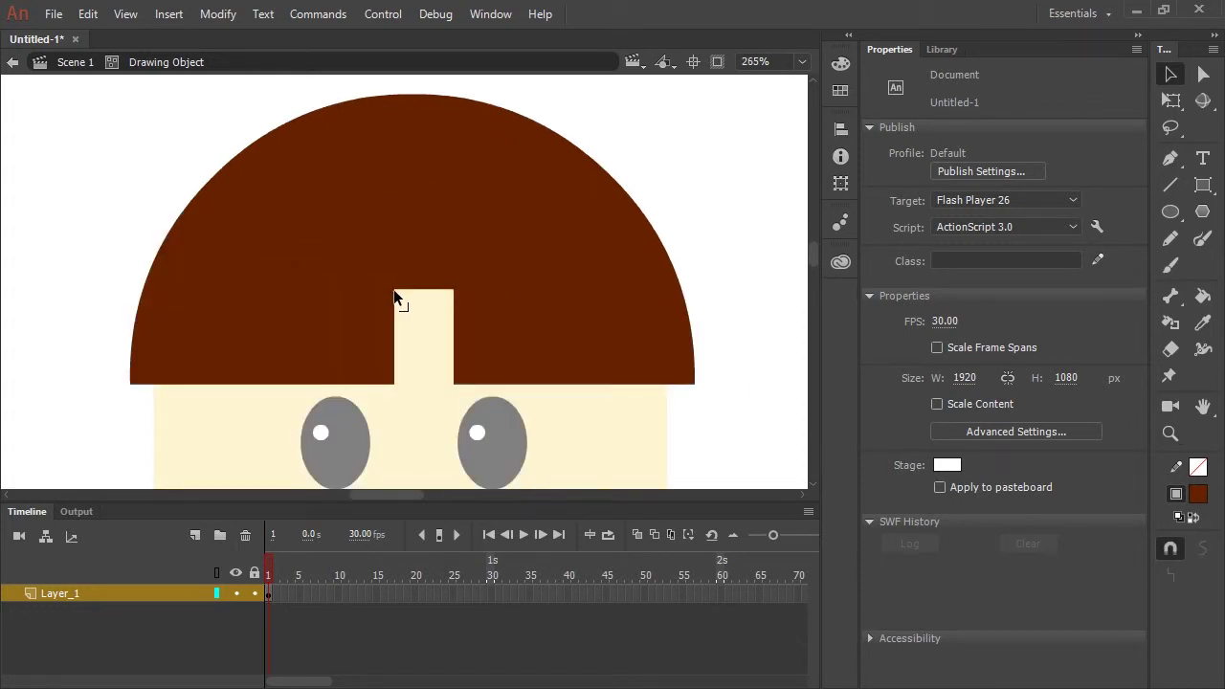
pyautogui.moveTo(394, 289); pyautogui.dragTo(451, 290)
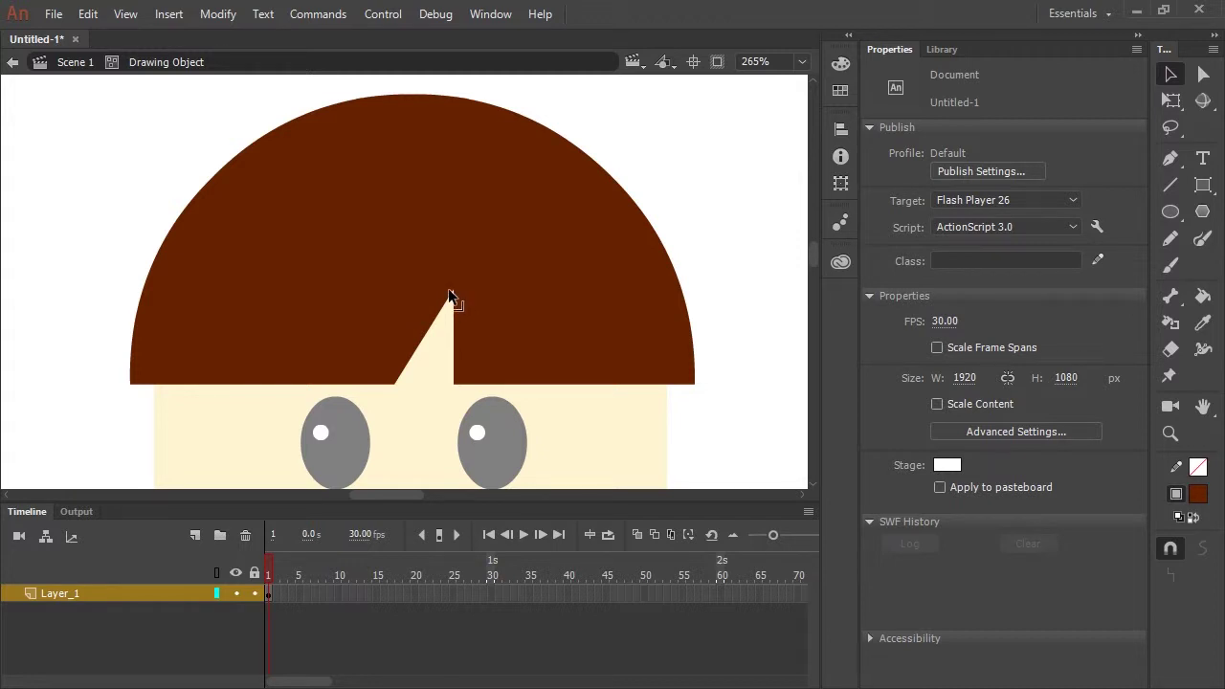
pyautogui.moveTo(452, 286); pyautogui.dragTo(426, 291)
pyautogui.moveTo(426, 292)
pyautogui.mouseDown()
pyautogui.moveTo(412, 286)
pyautogui.moveTo(417, 273)
pyautogui.mouseUp()
# Cut a second, smaller pointed notch into the fringe to the right of the first and leave the drawing object
pyautogui.moveTo(466, 438)
pyautogui.mouseDown()
pyautogui.moveTo(506, 340)
pyautogui.moveTo(466, 340)
pyautogui.moveTo(470, 325)
pyautogui.mouseUp()
pyautogui.press('Delete')
pyautogui.doubleClick(727, 313)
pyautogui.hotkey('ctrl', '-')
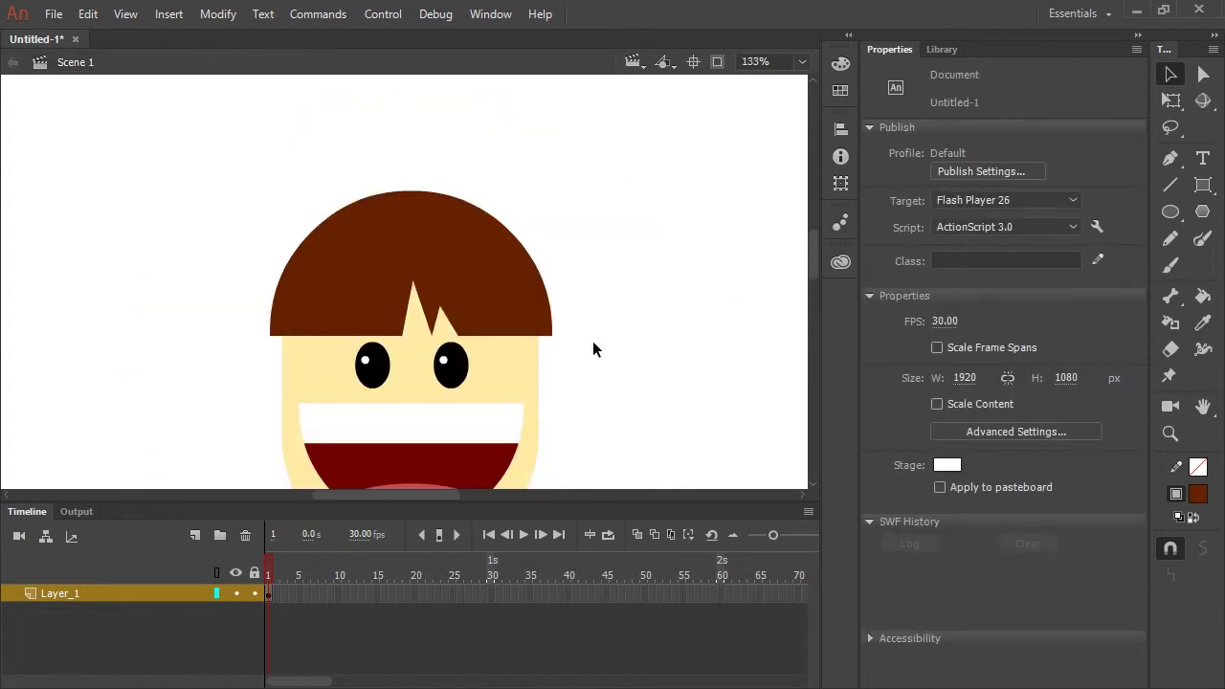
# Draw a small circle in the face's skin colour beside the right side of the head for an ear
pyautogui.moveTo(406, 469); pyautogui.dragTo(503, 412)
pyautogui.hotkey('ctrl', '-')
pyautogui.hotkey('ctrl', '=')
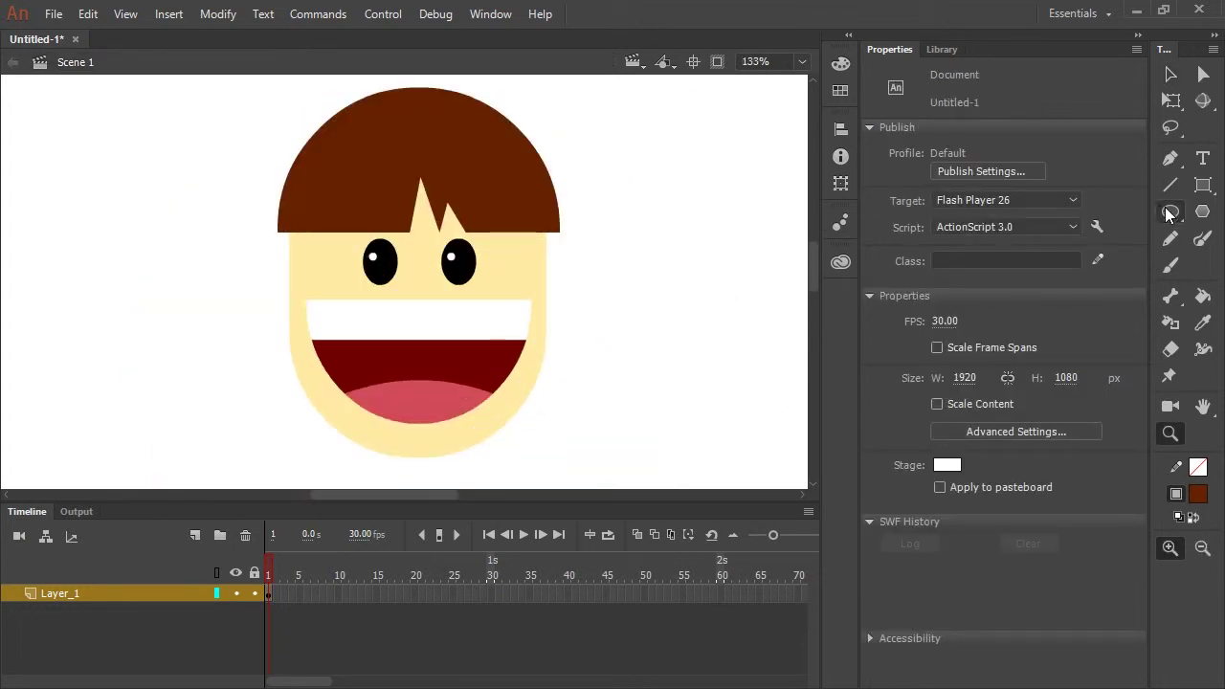
pyautogui.click(1170, 212)
pyautogui.click(1061, 153)
pyautogui.click(538, 293)
pyautogui.moveTo(547, 247); pyautogui.dragTo(601, 301)
# Overlap the ear with the head's right edge and place a copy of it at the same height on the left side
pyautogui.press('v')
pyautogui.click(560, 260)
pyautogui.moveTo(560, 261)
pyautogui.mouseDown()
pyautogui.moveTo(568, 271)
pyautogui.moveTo(274, 272)
pyautogui.mouseUp()
pyautogui.click(667, 327)
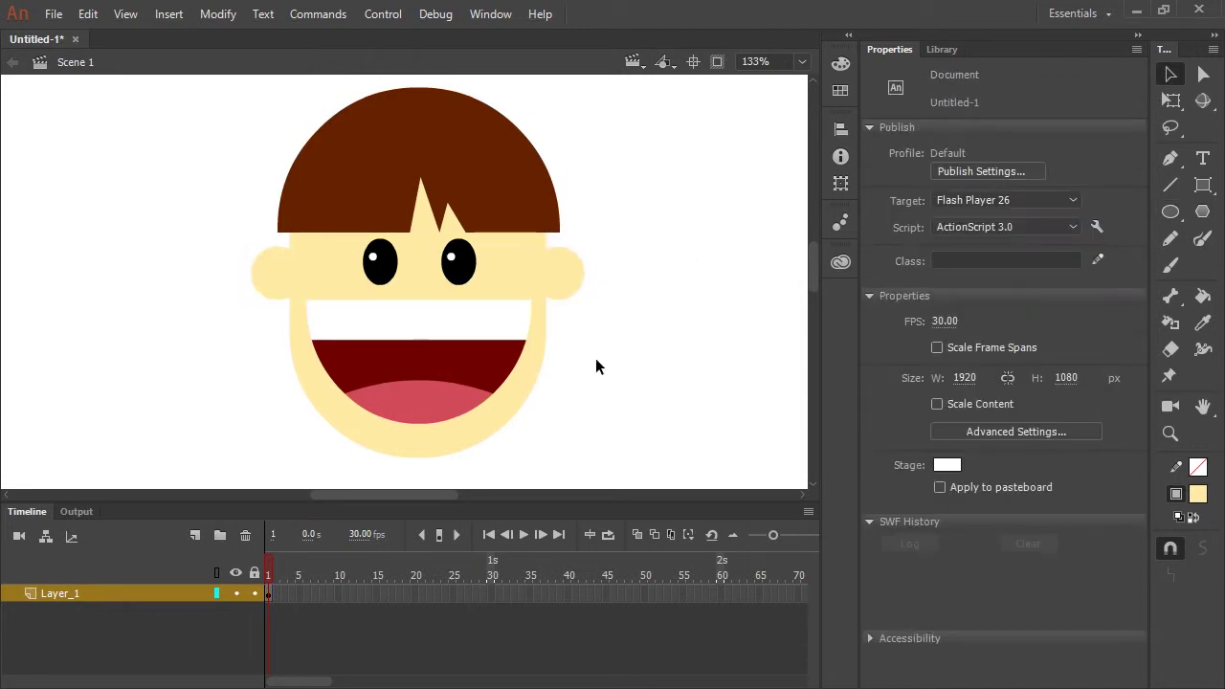
# Draw a rounded rectangle primitive over the head in the hair's brown, about 249 by 463 px with a corner radius of 100
pyautogui.hotkey('ctrl', '-')
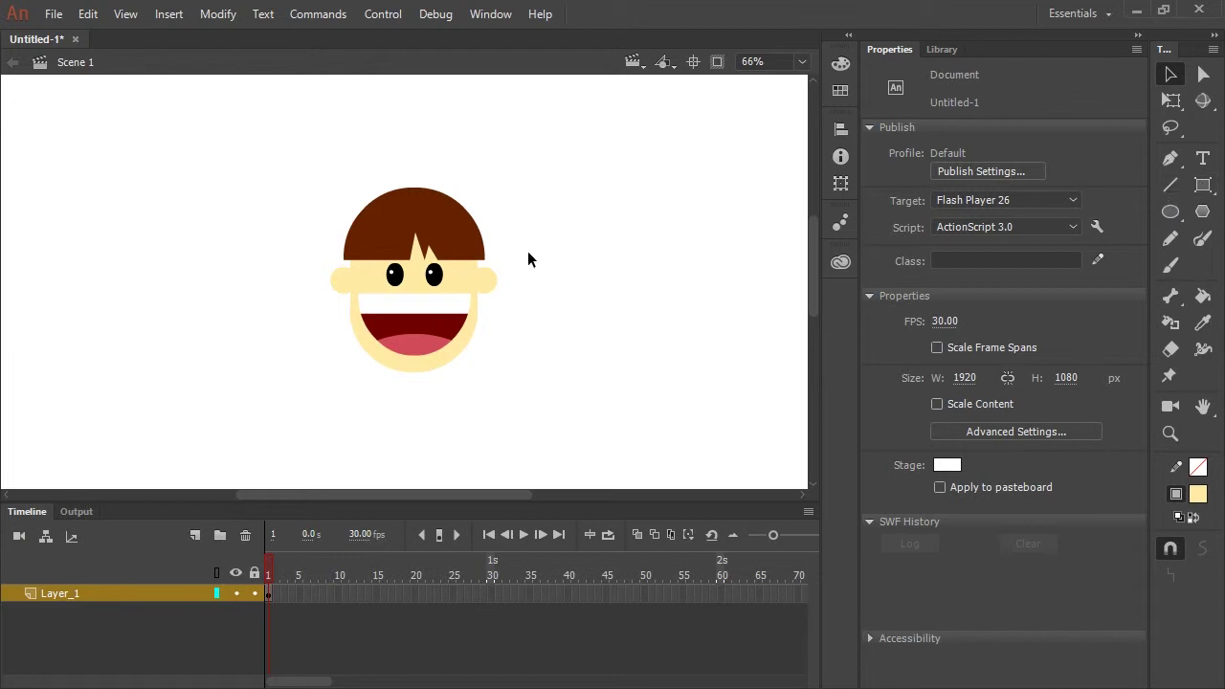
pyautogui.click(1204, 186)
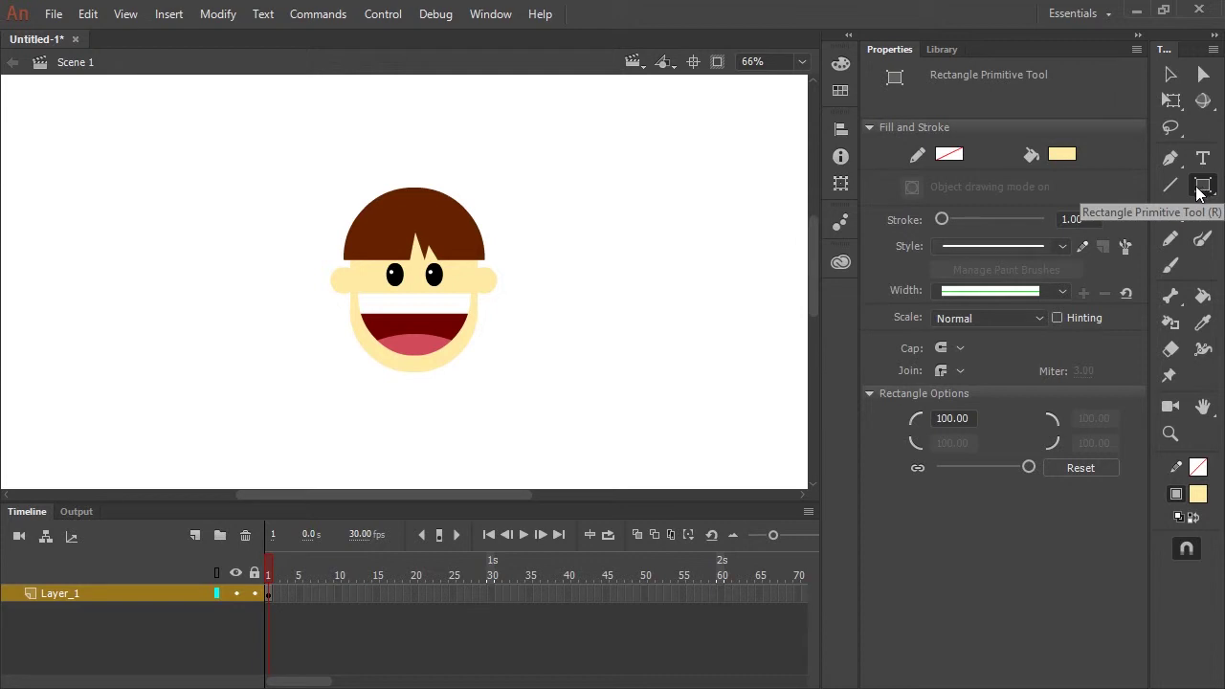
pyautogui.click(1062, 156)
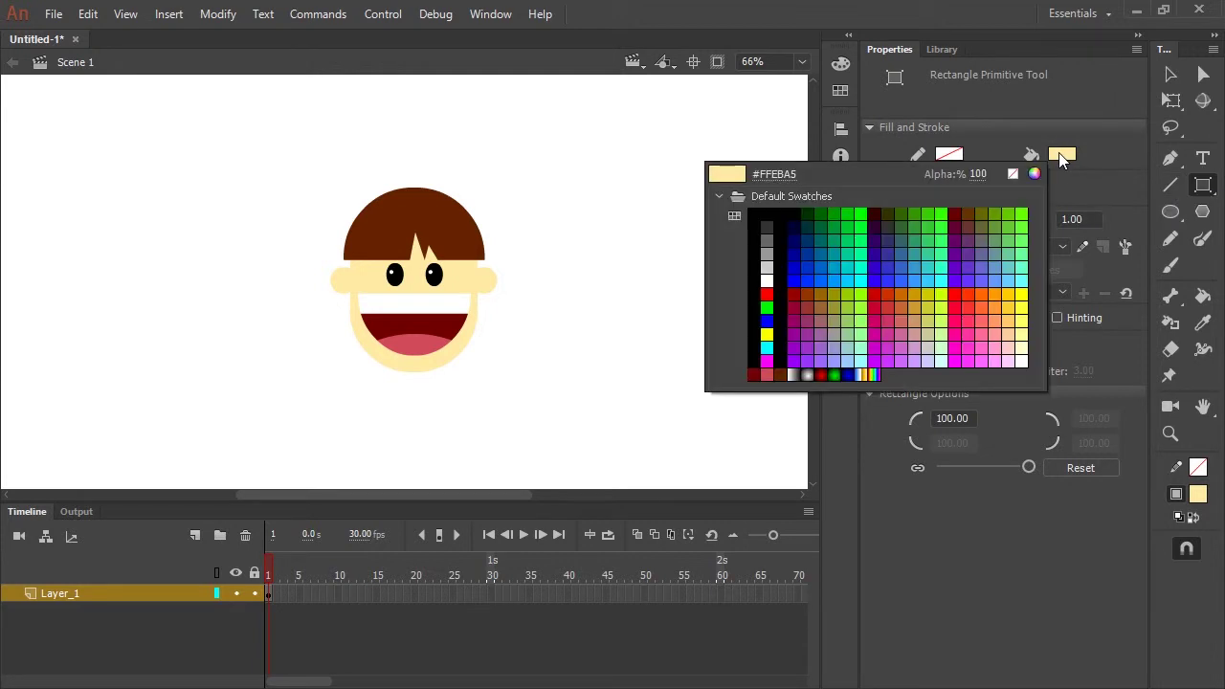
pyautogui.click(463, 236)
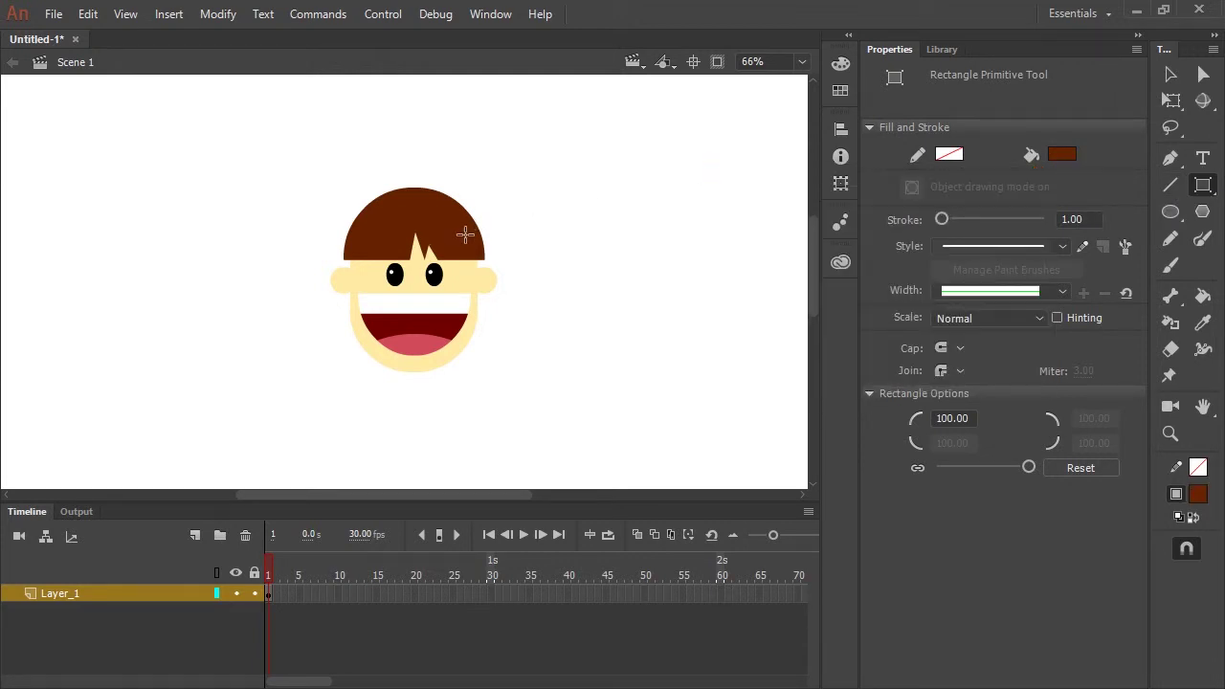
pyautogui.moveTo(444, 407); pyautogui.dragTo(460, 372)
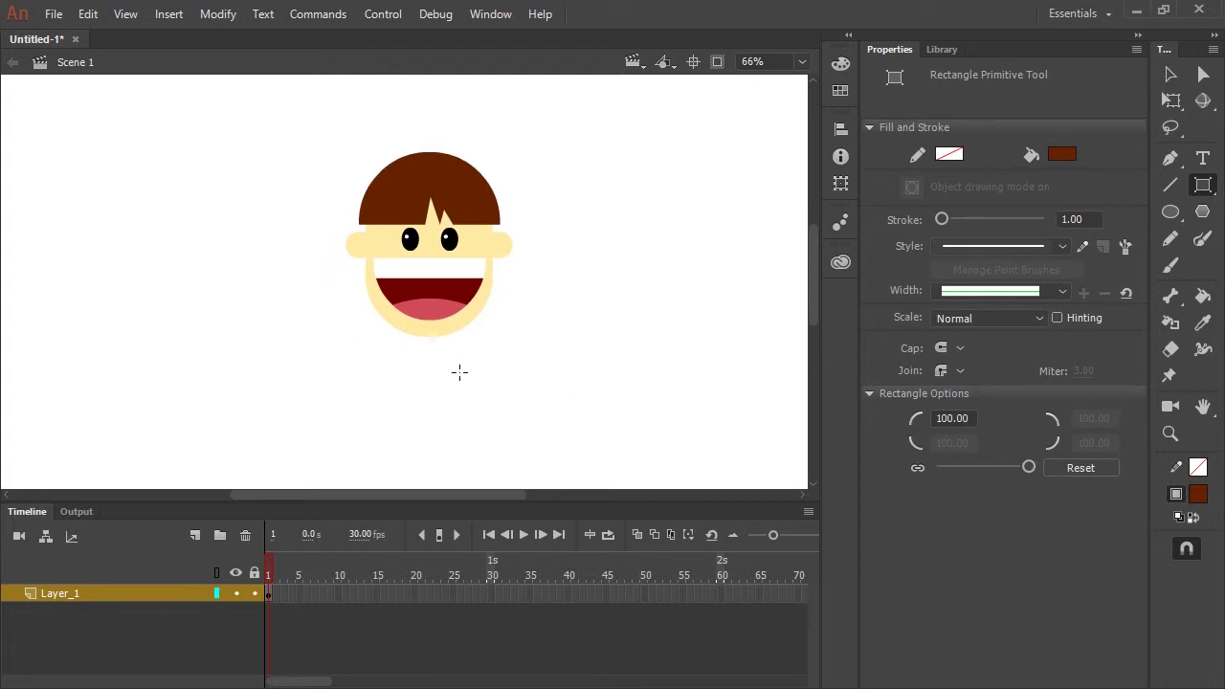
pyautogui.moveTo(344, 146); pyautogui.dragTo(505, 442)
pyautogui.click(1169, 74)
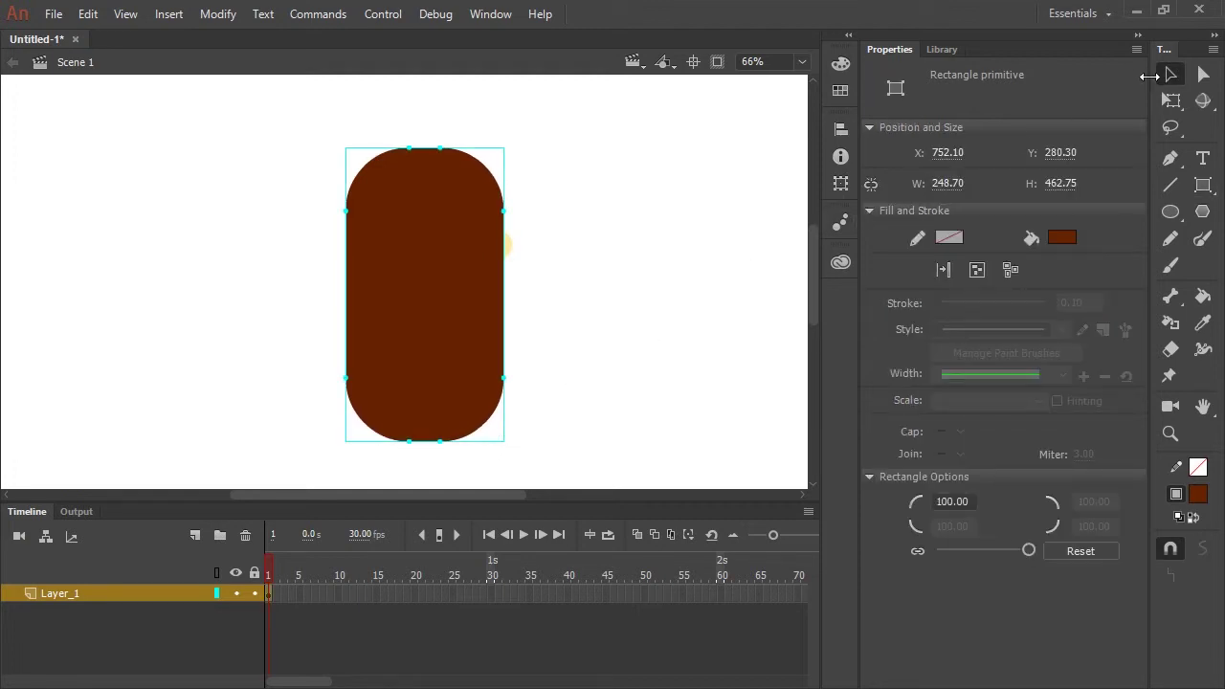
# Send the long brown hair shape to the back behind the face and nudge it slightly right to centre it on the head
pyautogui.click(225, 17)
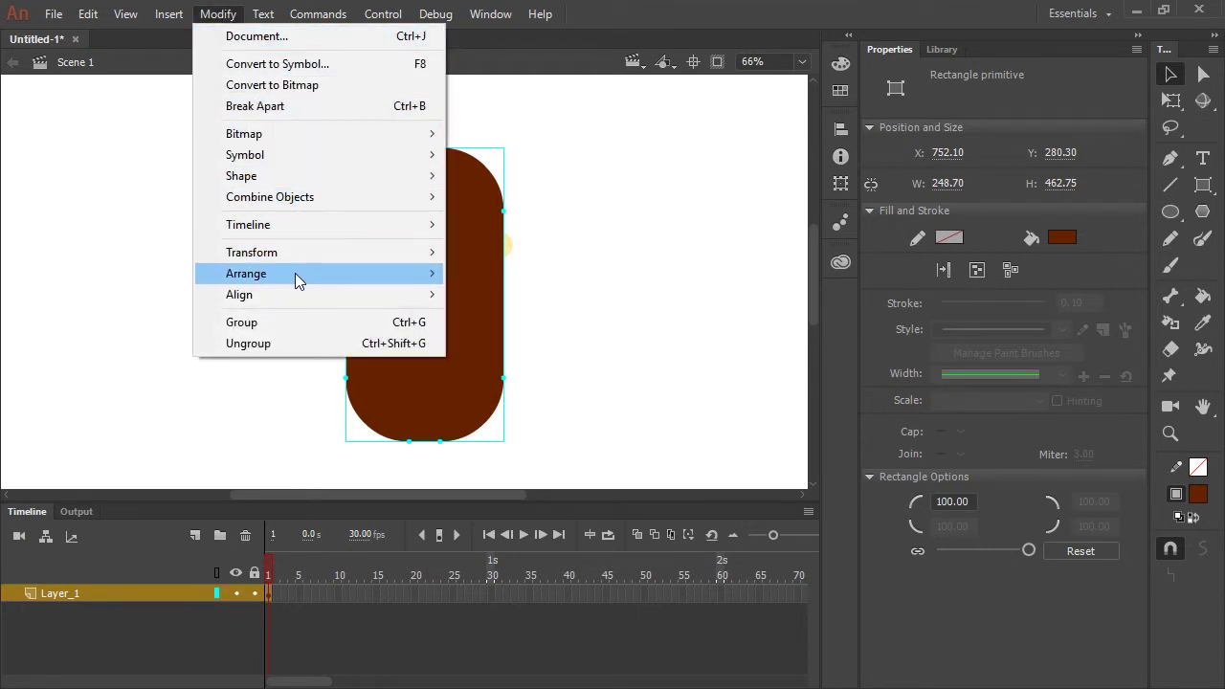
pyautogui.moveTo(413, 268)
pyautogui.click(531, 338)
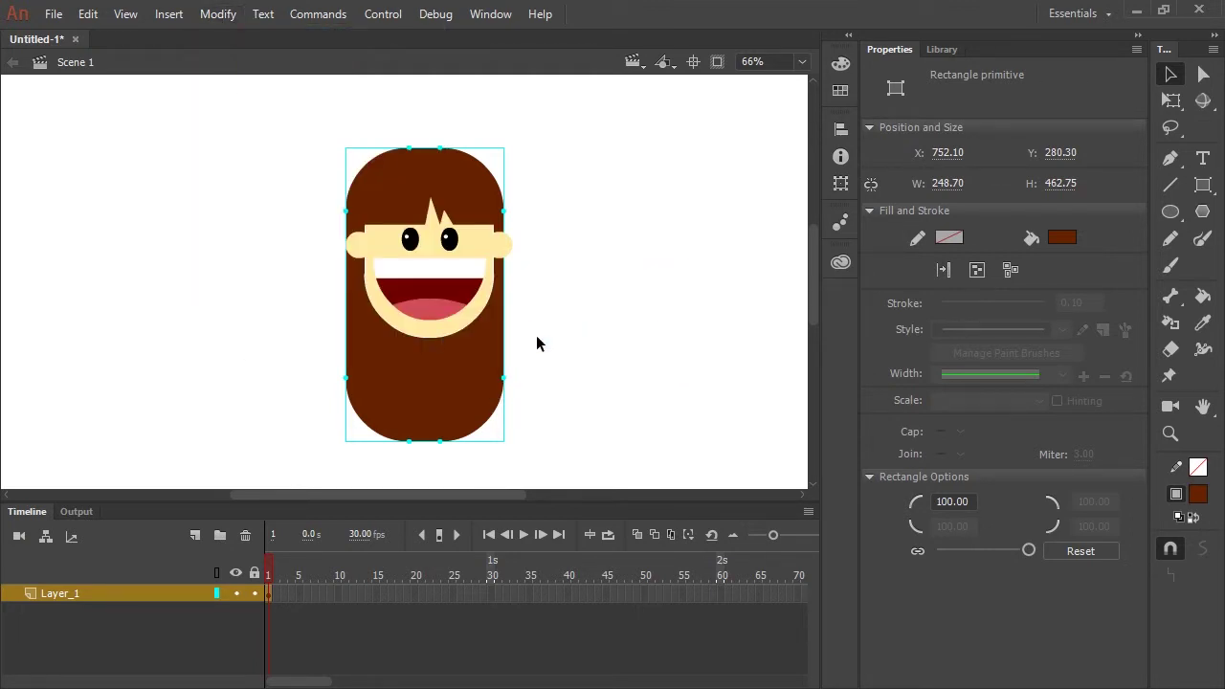
pyautogui.press('Right')
pyautogui.press('Right')
pyautogui.press('Right')
pyautogui.press('Right')
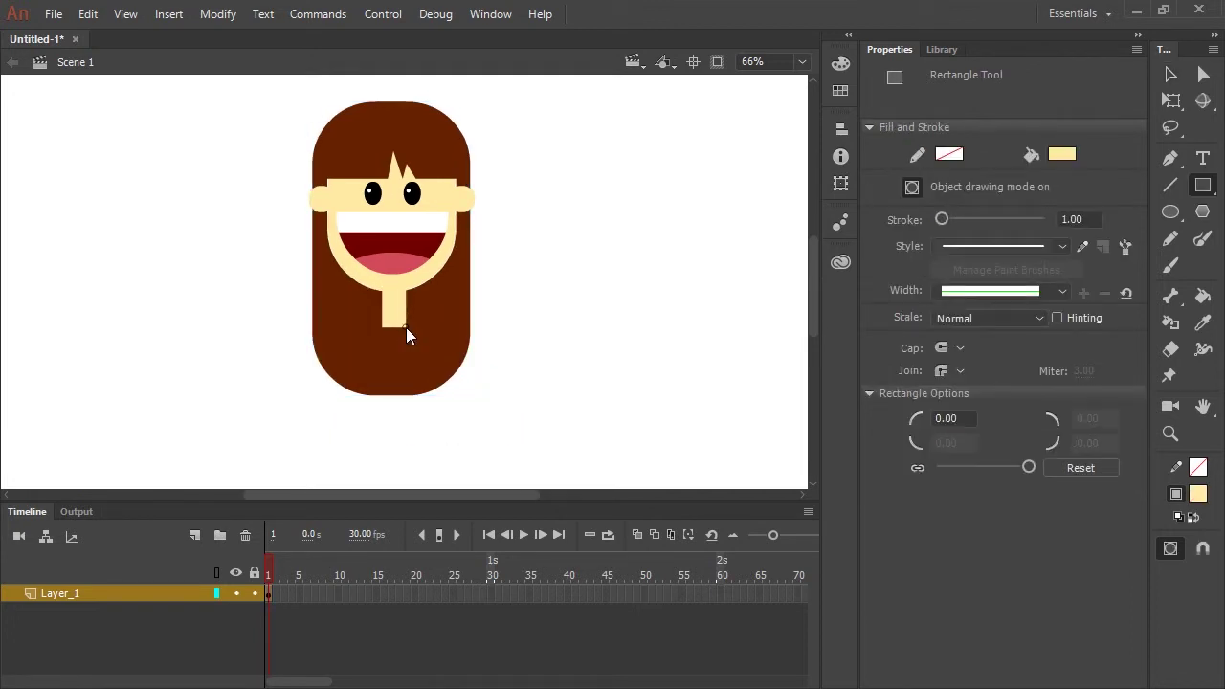
# Centre the skin-coloured neck rectangle under the chin by nudging it left to X 863.65
pyautogui.hotkey('ctrl', '=')
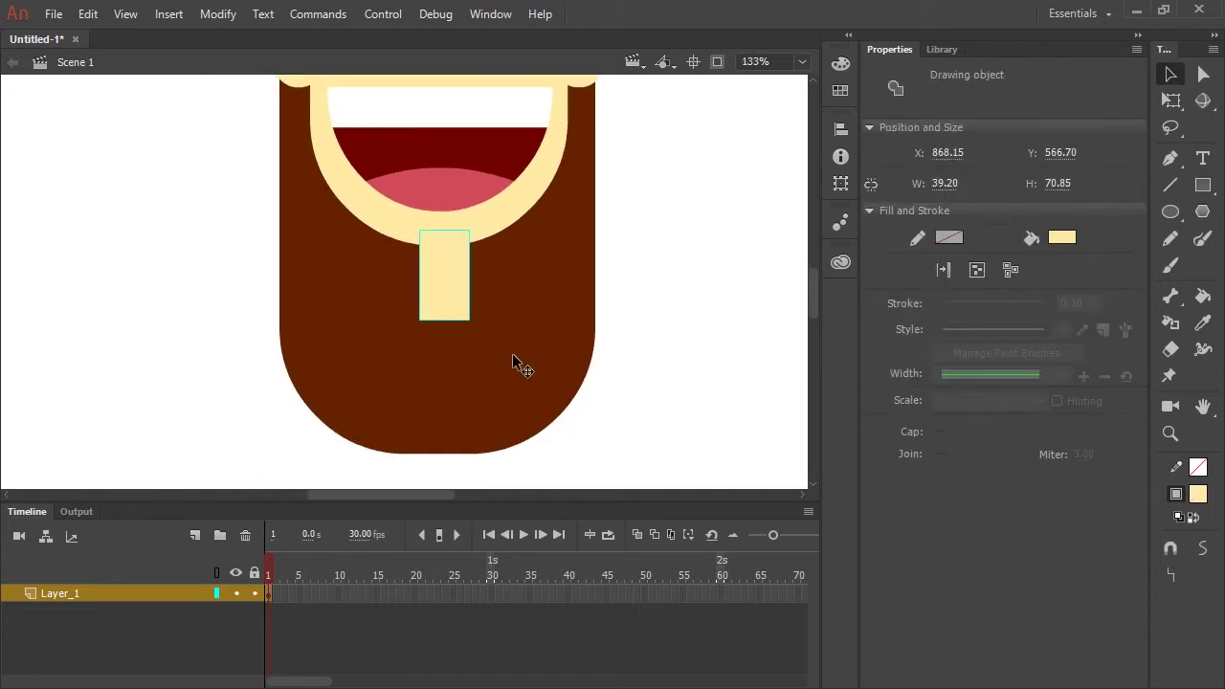
pyautogui.press('Left')
pyautogui.press('Left')
pyautogui.press('Left')
pyautogui.press('Left')
pyautogui.press('Left')
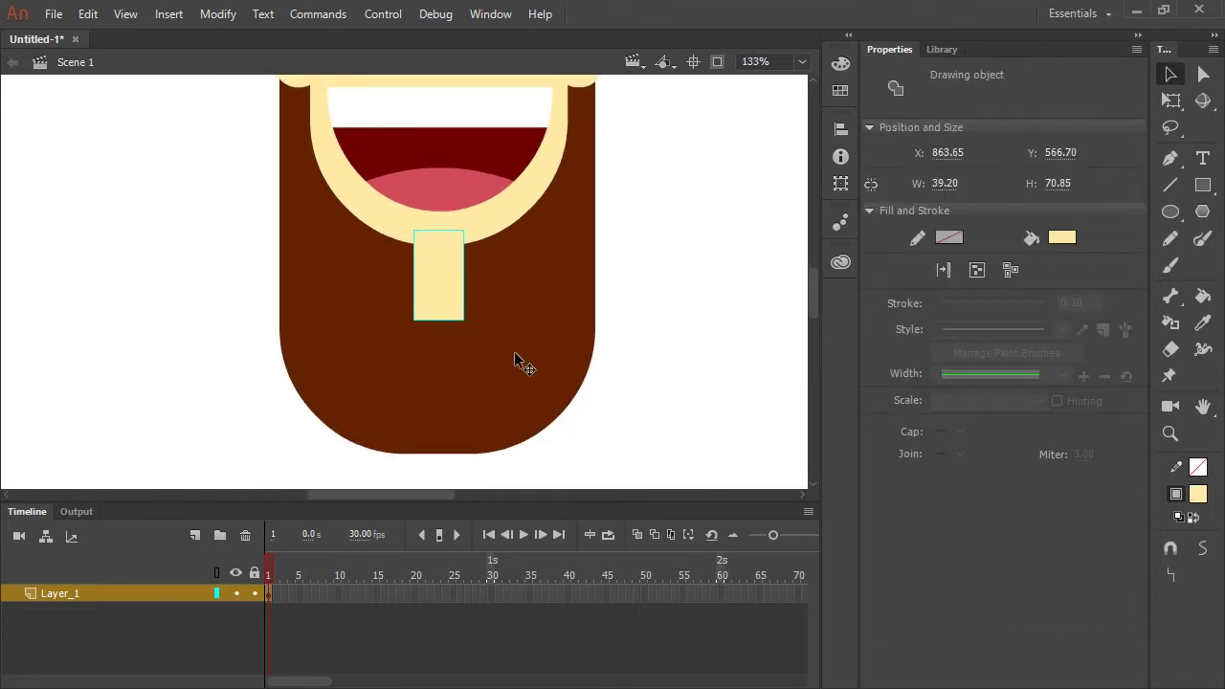
# Inside the neck object, recolour its upper part, about 25 px tall, in a darker skin tone as a chin shadow
pyautogui.doubleClick(449, 277)
pyautogui.moveTo(379, 172); pyautogui.dragTo(490, 259)
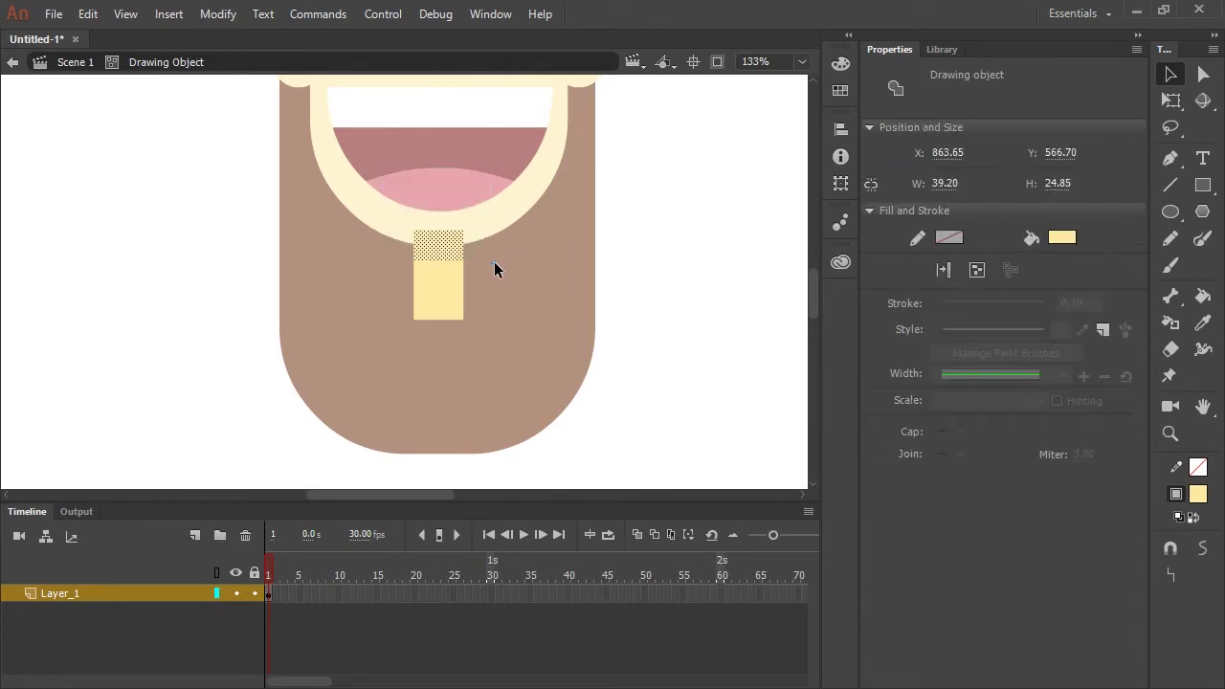
pyautogui.click(839, 64)
pyautogui.moveTo(785, 184); pyautogui.dragTo(774, 146)
pyautogui.click(660, 406)
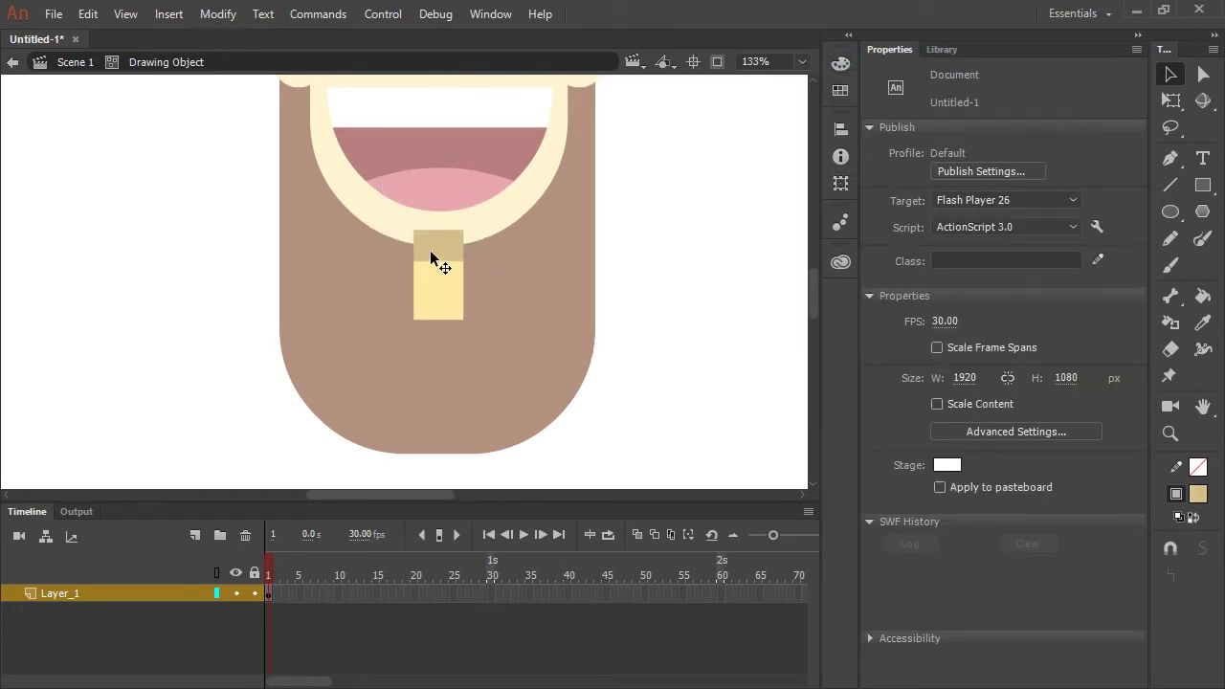
# Bend the lower edge of the neck shadow downward into a curve like the chin's, and leave the drawing object
pyautogui.press('z')
pyautogui.click(431, 249)
pyautogui.press('v')
pyautogui.moveTo(424, 315); pyautogui.dragTo(424, 326)
pyautogui.doubleClick(689, 377)
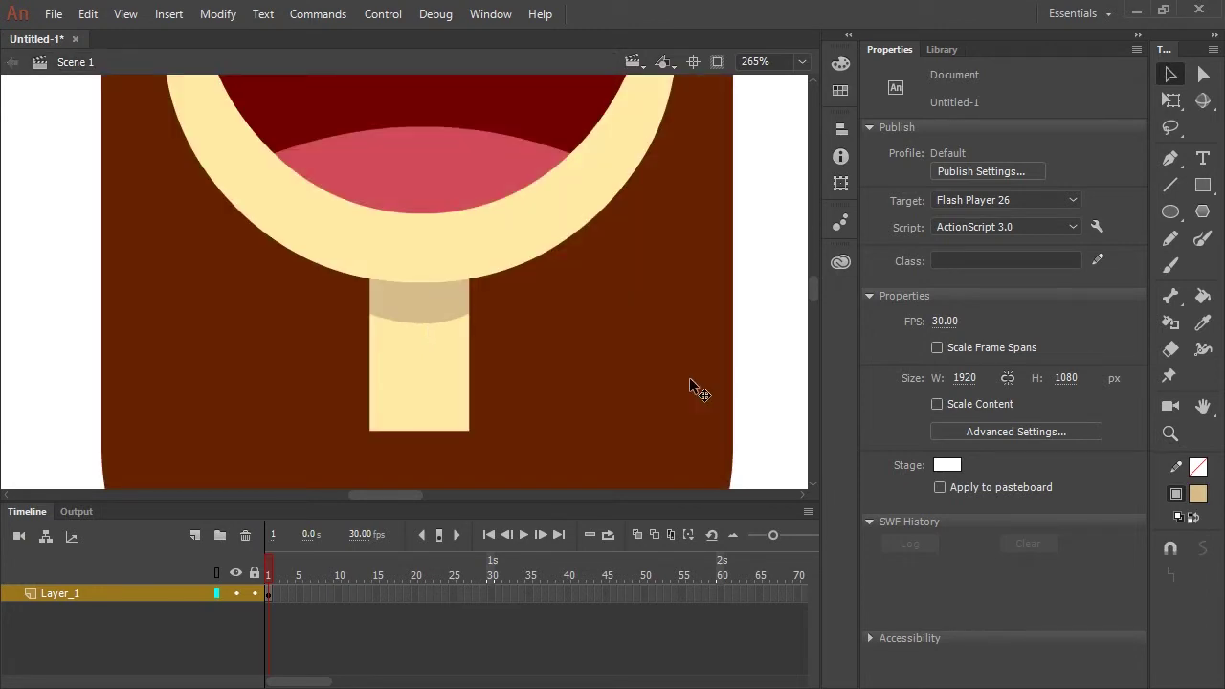
# Draw a tall light purple rounded rectangle primitive with a corner radius of 100 below the neck as the torso
pyautogui.hotkey('ctrl', '-')
pyautogui.hotkey('ctrl', '-')
pyautogui.moveTo(591, 348); pyautogui.dragTo(553, 274)
pyautogui.click(1205, 189)
pyautogui.click(1202, 186)
pyautogui.click(1198, 492)
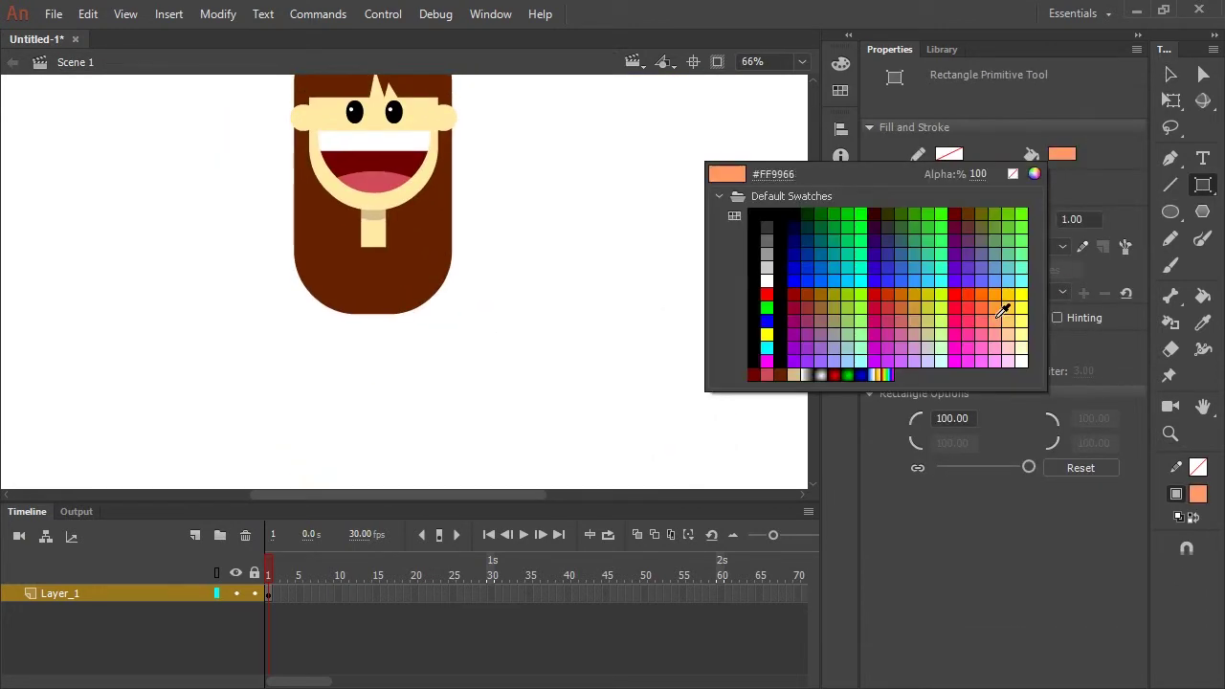
pyautogui.click(910, 322)
pyautogui.moveTo(325, 239); pyautogui.dragTo(418, 446)
# Send the purple torso one level back behind the neck and curve the neck's lower edge downward
pyautogui.press('v')
pyautogui.moveTo(394, 376); pyautogui.dragTo(395, 370)
pyautogui.hotkey('ctrl', 'Down')
pyautogui.hotkey('ctrl', '=')
pyautogui.click(570, 361)
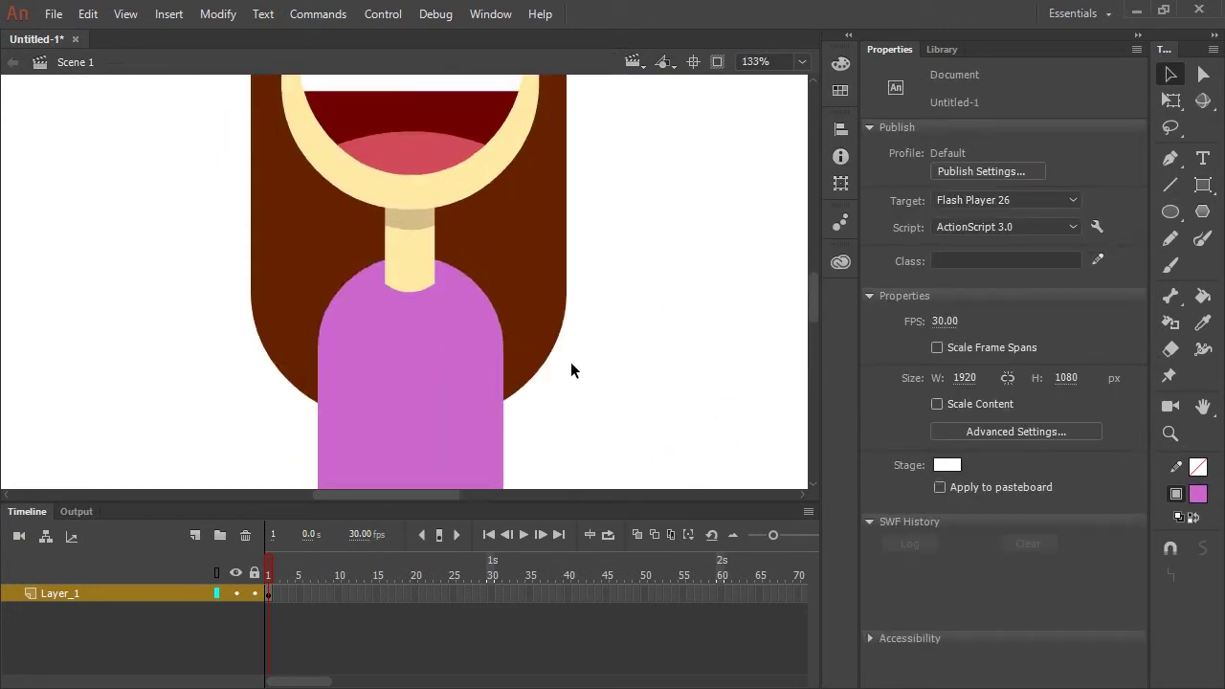
# Draw a darker purple rounded rectangle, about 213 by 113 px, across the shoulders and place it behind the torso
pyautogui.hotkey('ctrl', '-')
pyautogui.moveTo(517, 388); pyautogui.dragTo(494, 363)
pyautogui.click(1202, 186)
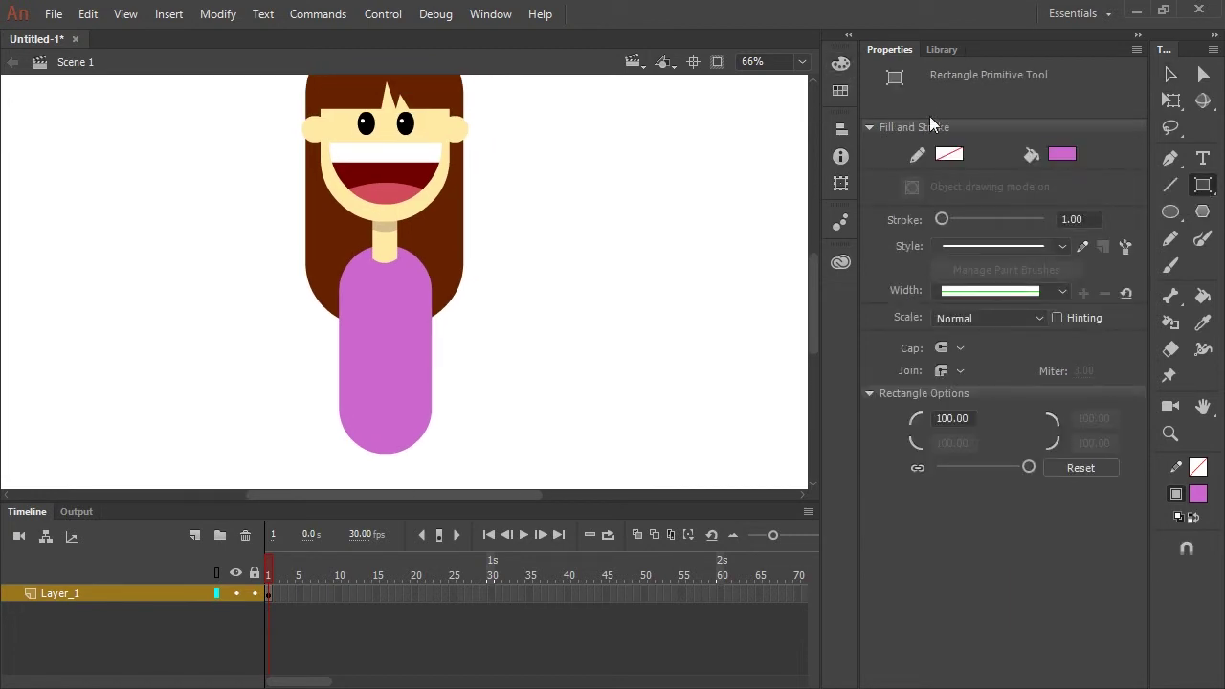
pyautogui.click(840, 65)
pyautogui.moveTo(783, 181); pyautogui.dragTo(769, 181)
pyautogui.click(840, 65)
pyautogui.moveTo(323, 250)
pyautogui.mouseDown()
pyautogui.moveTo(458, 320)
pyautogui.moveTo(437, 309)
pyautogui.mouseUp()
pyautogui.press('v')
pyautogui.press('Left')
# Convert the shoulder shape to a drawing object and delete its lower half to leave two short sleeves
pyautogui.doubleClick(443, 286)
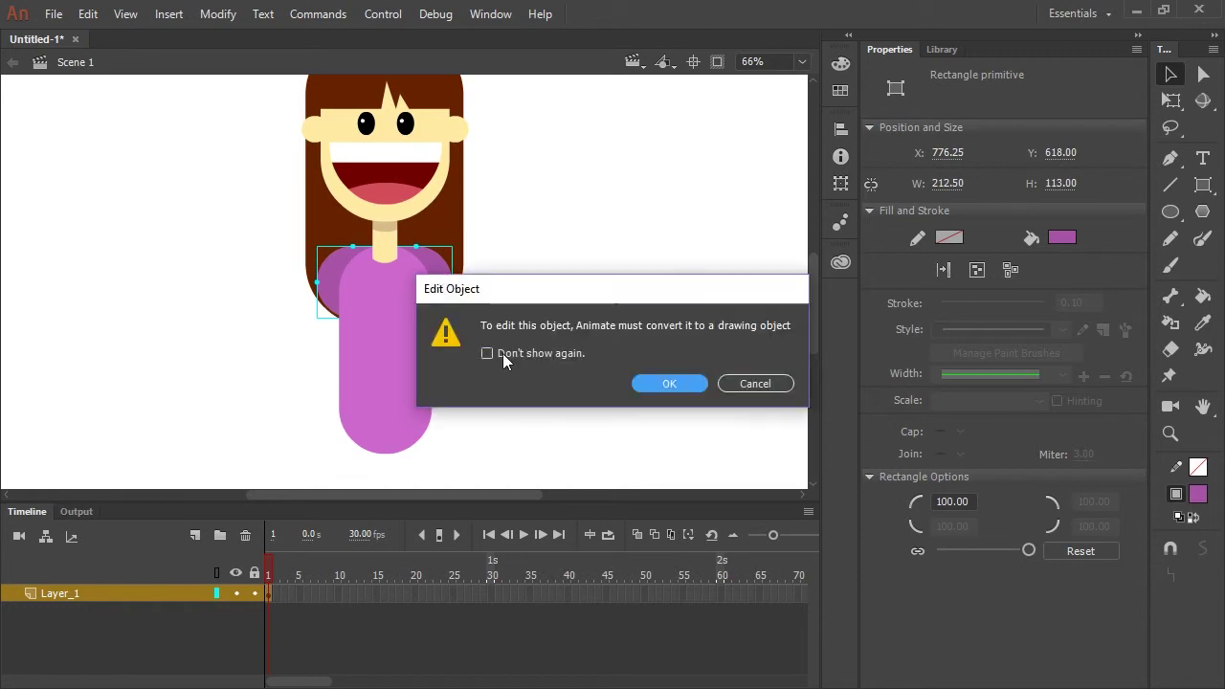
pyautogui.click(669, 383)
pyautogui.moveTo(294, 393)
pyautogui.mouseDown()
pyautogui.moveTo(467, 308)
pyautogui.moveTo(469, 284)
pyautogui.mouseUp()
pyautogui.press('Delete')
pyautogui.doubleClick(529, 345)
# Draw a dark purple rounded rectangle, about 243 by 124 px, over the torso's lower end for the skirt
pyautogui.moveTo(528, 343); pyautogui.dragTo(521, 255)
pyautogui.press('r')
pyautogui.moveTo(312, 315)
pyautogui.mouseDown()
pyautogui.moveTo(466, 394)
pyautogui.moveTo(458, 380)
pyautogui.mouseUp()
pyautogui.press('v')
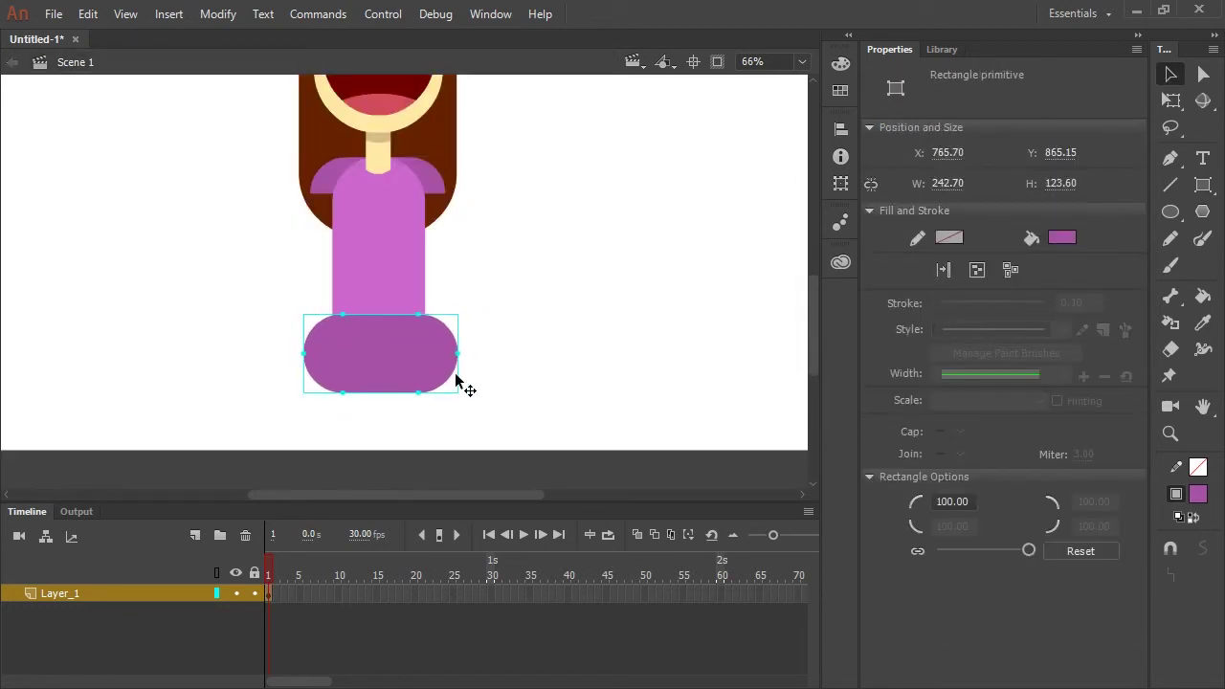
# Delete the lower half of the skirt shape and trim the torso's rounded lower end
pyautogui.doubleClick(442, 359)
pyautogui.moveTo(271, 428); pyautogui.dragTo(470, 353)
pyautogui.press('Delete')
pyautogui.doubleClick(514, 359)
pyautogui.doubleClick(391, 286)
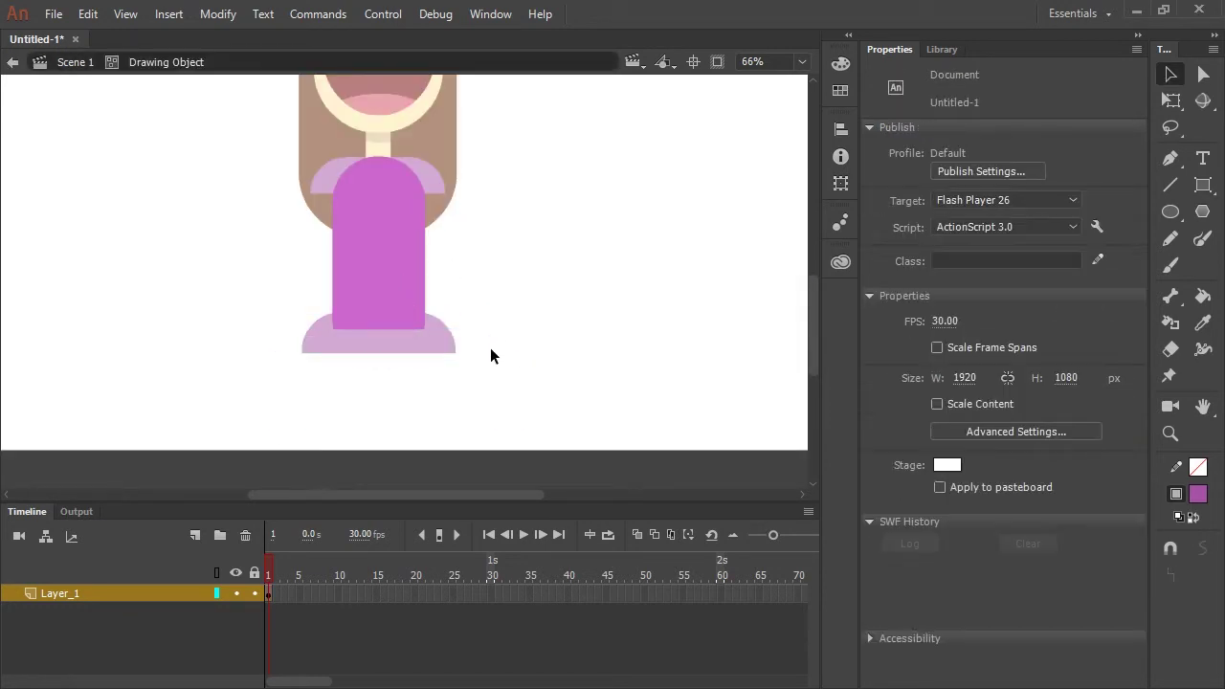
pyautogui.doubleClick(490, 348)
# Draw a skin-coloured arm, about 33 by 228 px, under the right sleeve and place a copy under the left sleeve
pyautogui.press('r')
pyautogui.moveTo(415, 186)
pyautogui.mouseDown()
pyautogui.moveTo(435, 214)
pyautogui.moveTo(442, 331)
pyautogui.mouseUp()
pyautogui.press('v')
pyautogui.click(423, 324)
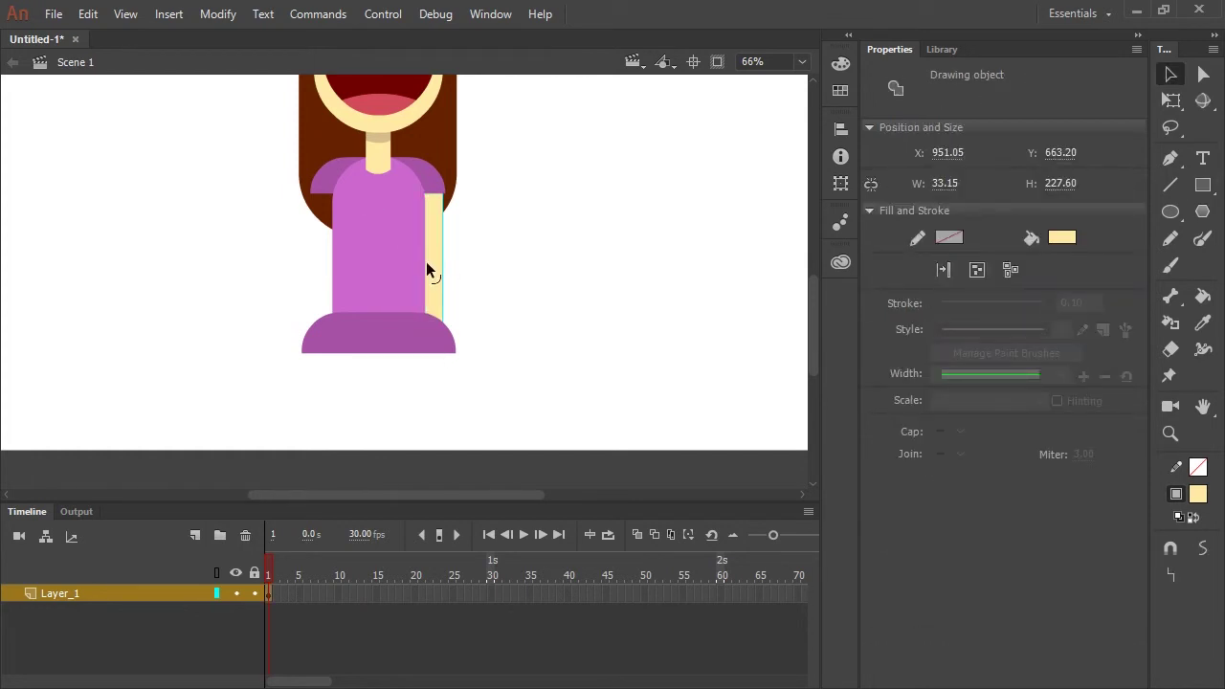
pyautogui.moveTo(425, 261); pyautogui.dragTo(326, 270)
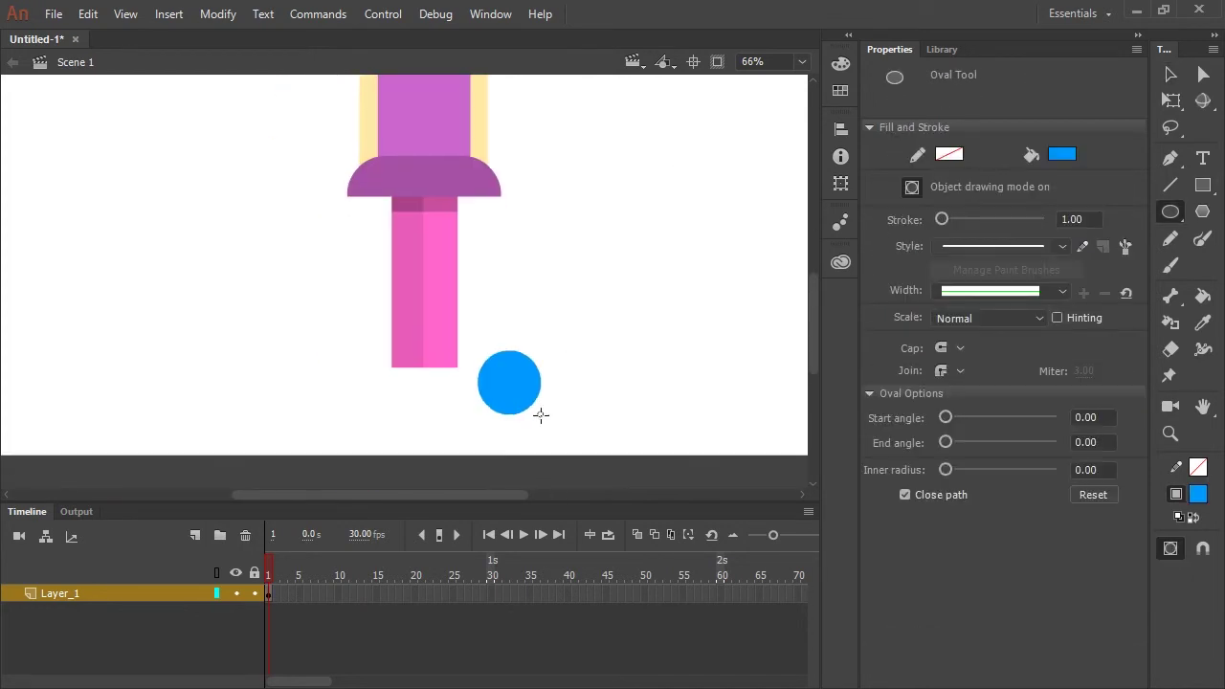
# Cut the blue circle down to its upper half and add a darker blue line about 116 px wide beneath it
pyautogui.press('v')
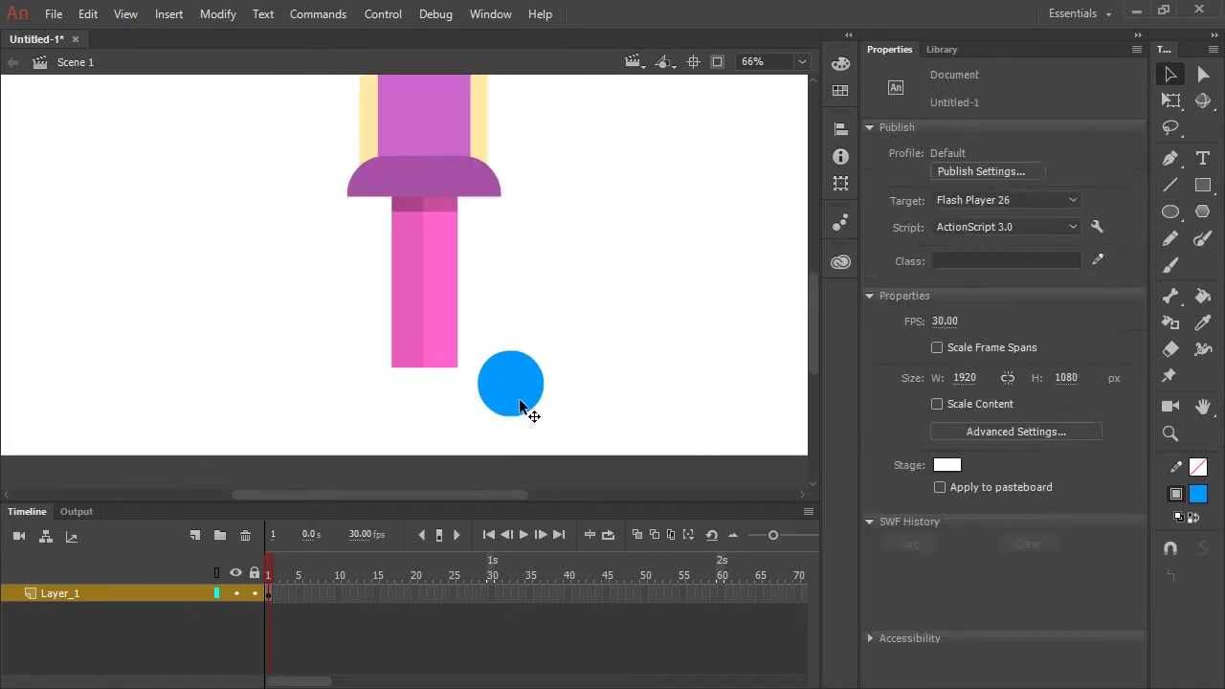
pyautogui.doubleClick(524, 402)
pyautogui.moveTo(533, 376); pyautogui.dragTo(469, 376)
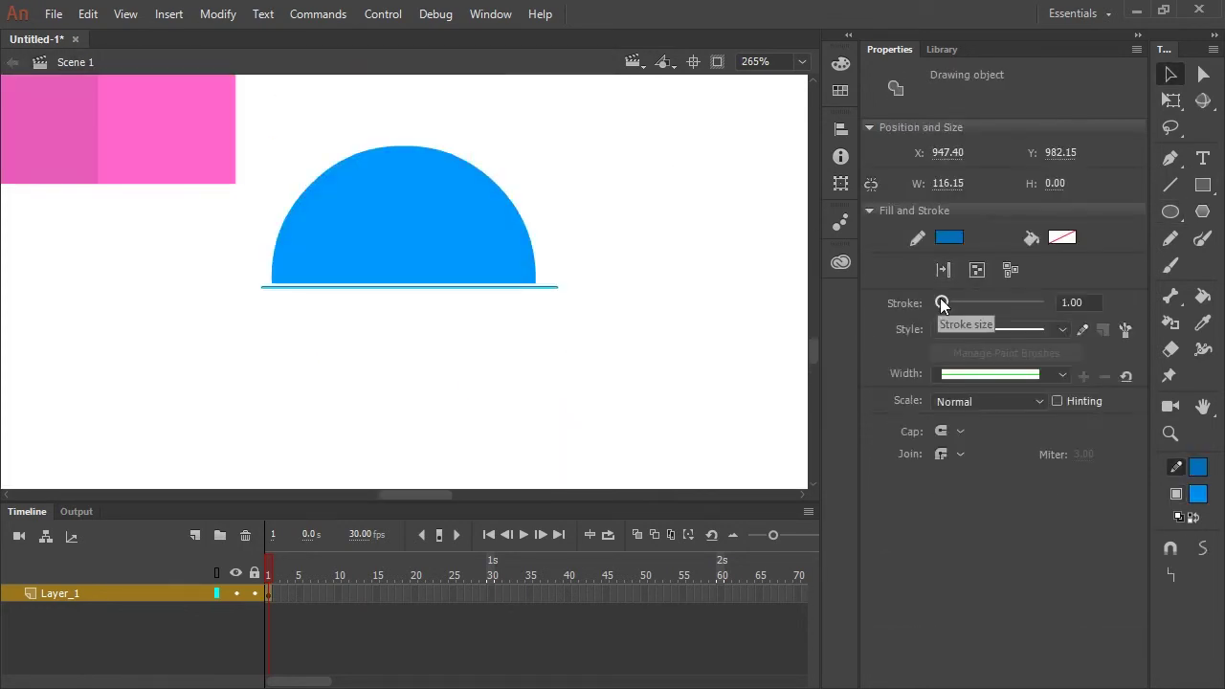
# Thicken the sole line to a stroke of 19.65 and adjust its right end to fit the half circle
pyautogui.moveTo(943, 304); pyautogui.dragTo(952, 304)
pyautogui.click(669, 402)
pyautogui.moveTo(518, 288)
pyautogui.mouseDown()
pyautogui.moveTo(493, 288)
pyautogui.moveTo(534, 288)
pyautogui.mouseUp()
pyautogui.click(525, 322)
pyautogui.click(532, 290)
# Move the complete shoe to the bottom of the right leg and scale its half circle slightly smaller
pyautogui.moveTo(584, 349); pyautogui.dragTo(383, 220)
pyautogui.hotkey('ctrl', '-')
pyautogui.hotkey('ctrl', '-')
pyautogui.moveTo(418, 272); pyautogui.dragTo(363, 262)
pyautogui.hotkey('ctrl', '=')
pyautogui.press('q')
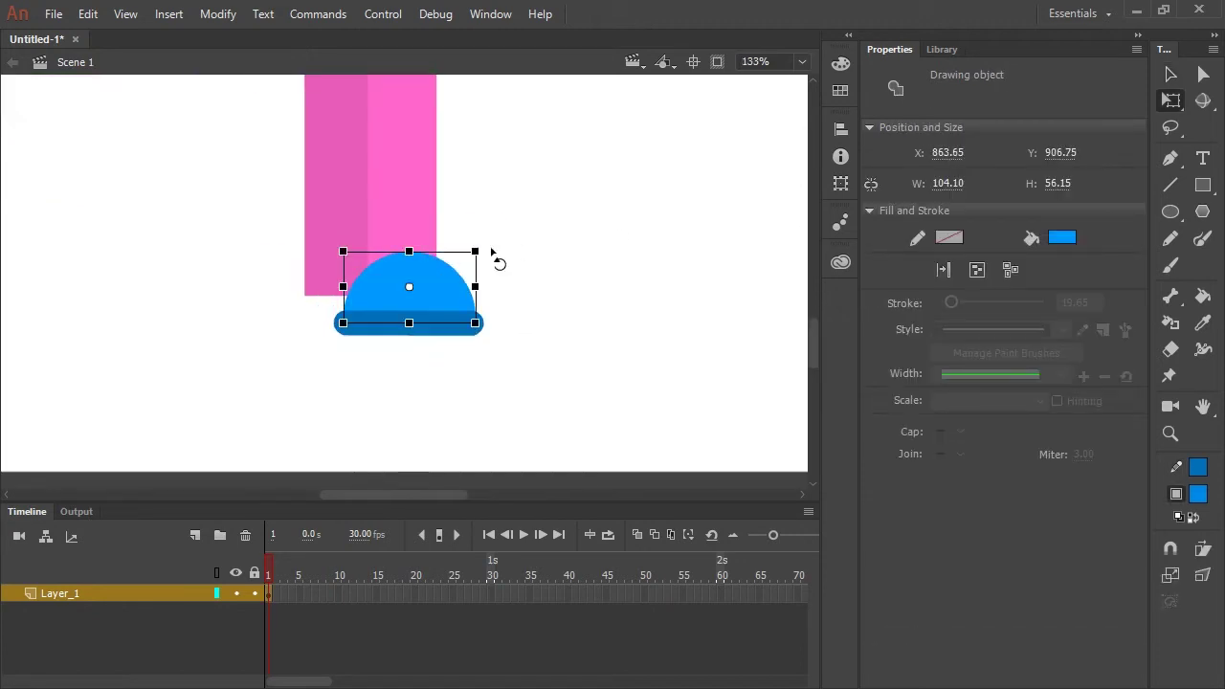
pyautogui.moveTo(476, 251); pyautogui.dragTo(463, 260)
pyautogui.press('v')
# Nudge the selected shoe part down in small increments at the leg's end and duplicate the selection
pyautogui.click(456, 316)
pyautogui.press('Down')
pyautogui.press('Down')
pyautogui.press('Down')
pyautogui.press('Down')
pyautogui.press('Down')
pyautogui.press('Down')
pyautogui.click(470, 320)
pyautogui.hotkey('ctrl', 'd')
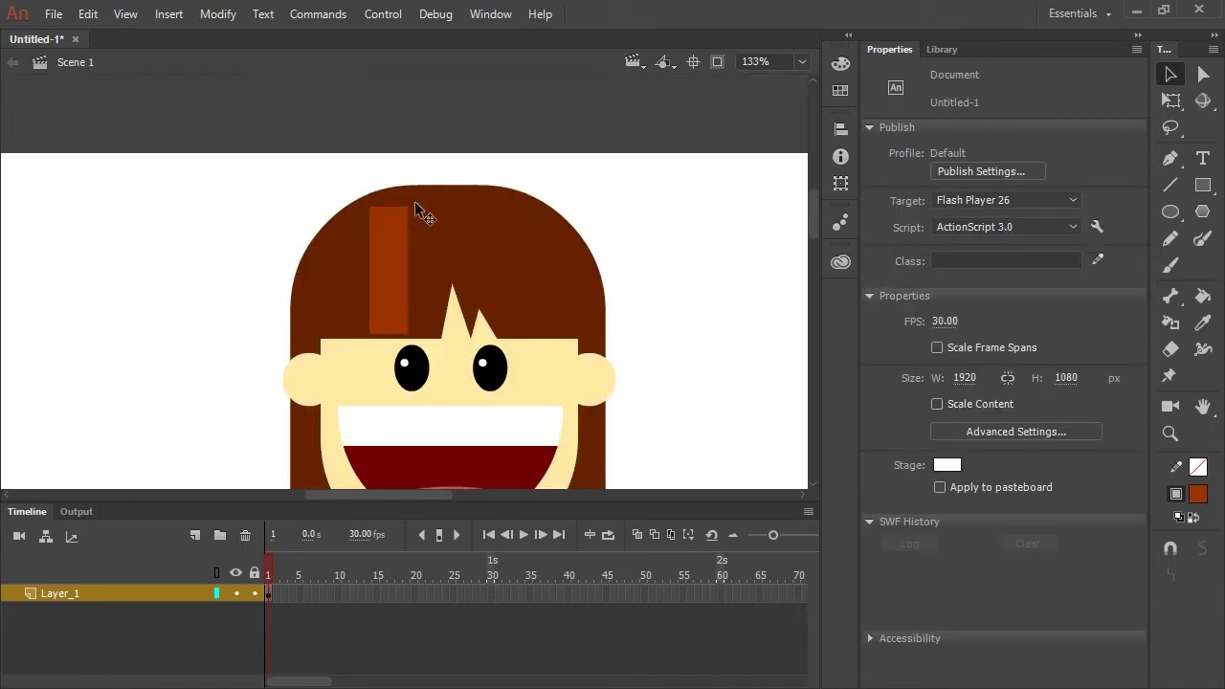
# Shift the reddish-brown hair strand's two upper corners up and right, and bend both of its sides into curves
pyautogui.moveTo(409, 206); pyautogui.dragTo(436, 191)
pyautogui.moveTo(369, 206); pyautogui.dragTo(409, 191)
pyautogui.moveTo(388, 261); pyautogui.dragTo(380, 258)
pyautogui.moveTo(420, 255); pyautogui.dragTo(412, 247)
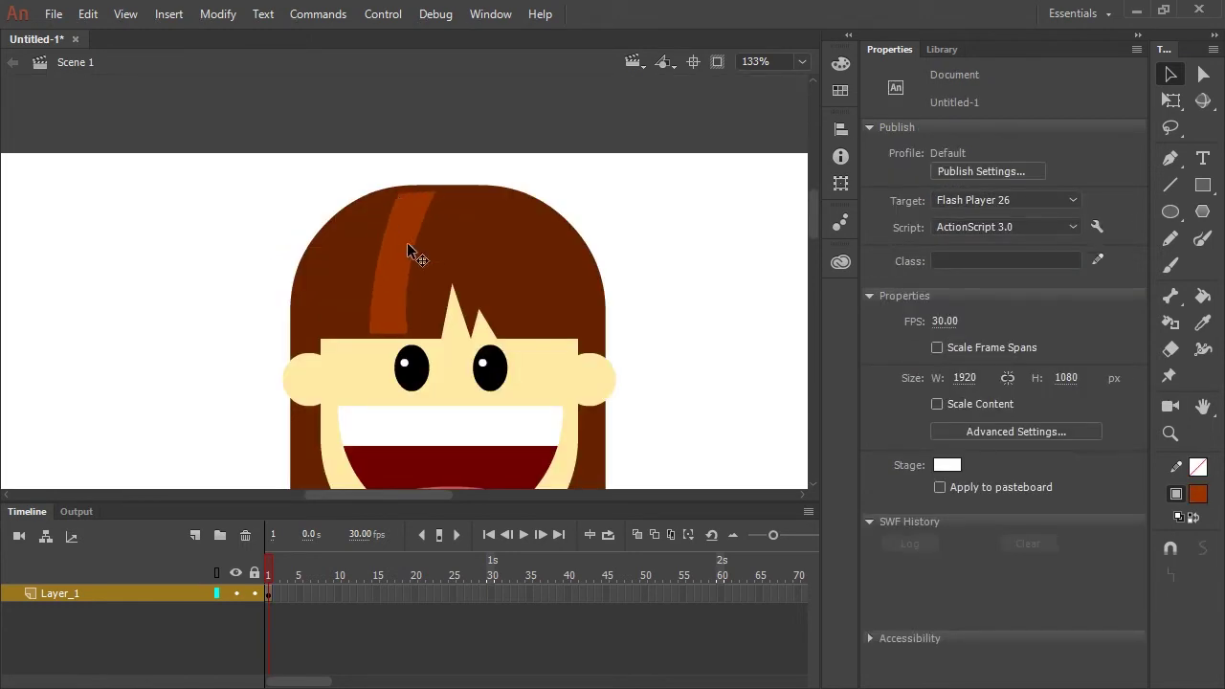
# Refine the curves along both sides of the hair strand and move its lower right corner slightly outward
pyautogui.hotkey('ctrl', '=')
pyautogui.moveTo(350, 324); pyautogui.dragTo(354, 326)
pyautogui.moveTo(422, 305); pyautogui.dragTo(439, 221)
pyautogui.moveTo(432, 362); pyautogui.dragTo(427, 358)
pyautogui.moveTo(384, 219); pyautogui.dragTo(379, 216)
pyautogui.moveTo(438, 222); pyautogui.dragTo(433, 219)
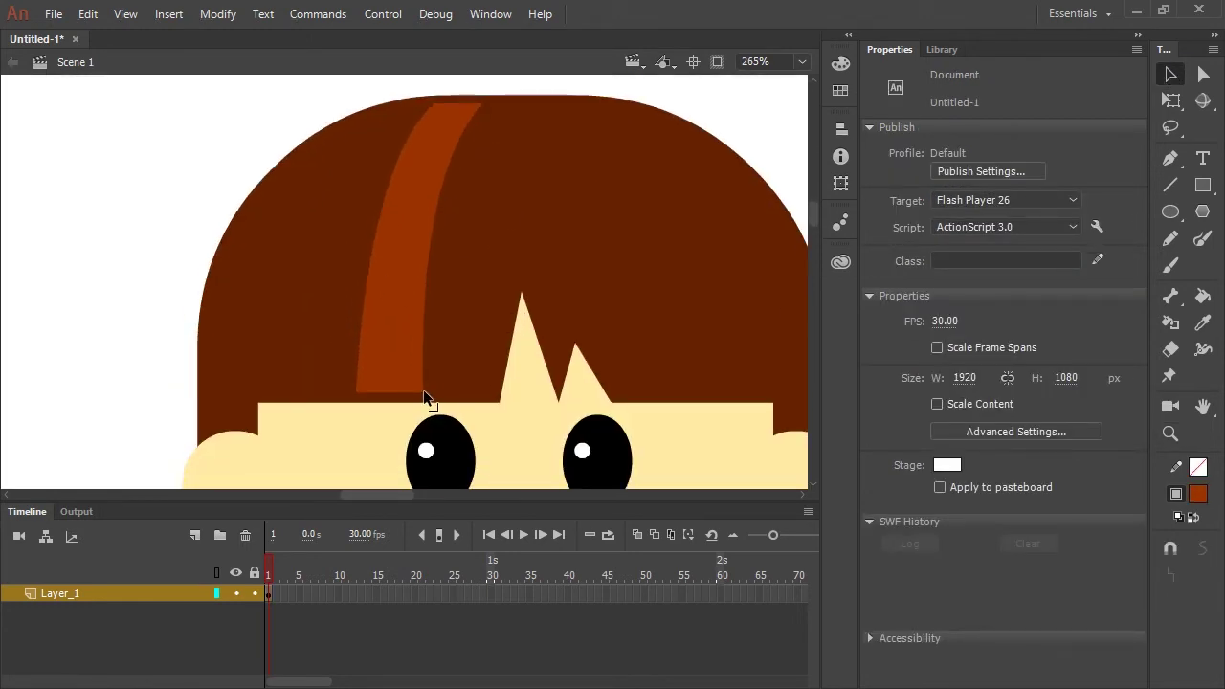
pyautogui.moveTo(428, 393); pyautogui.dragTo(438, 391)
# Set the Oval tool's fill to the face's skin colour and shift it to a darker orange-brown
pyautogui.hotkey('ctrl', '-')
pyautogui.moveTo(597, 344); pyautogui.dragTo(583, 226)
pyautogui.click(1170, 211)
pyautogui.click(1062, 154)
pyautogui.click(494, 280)
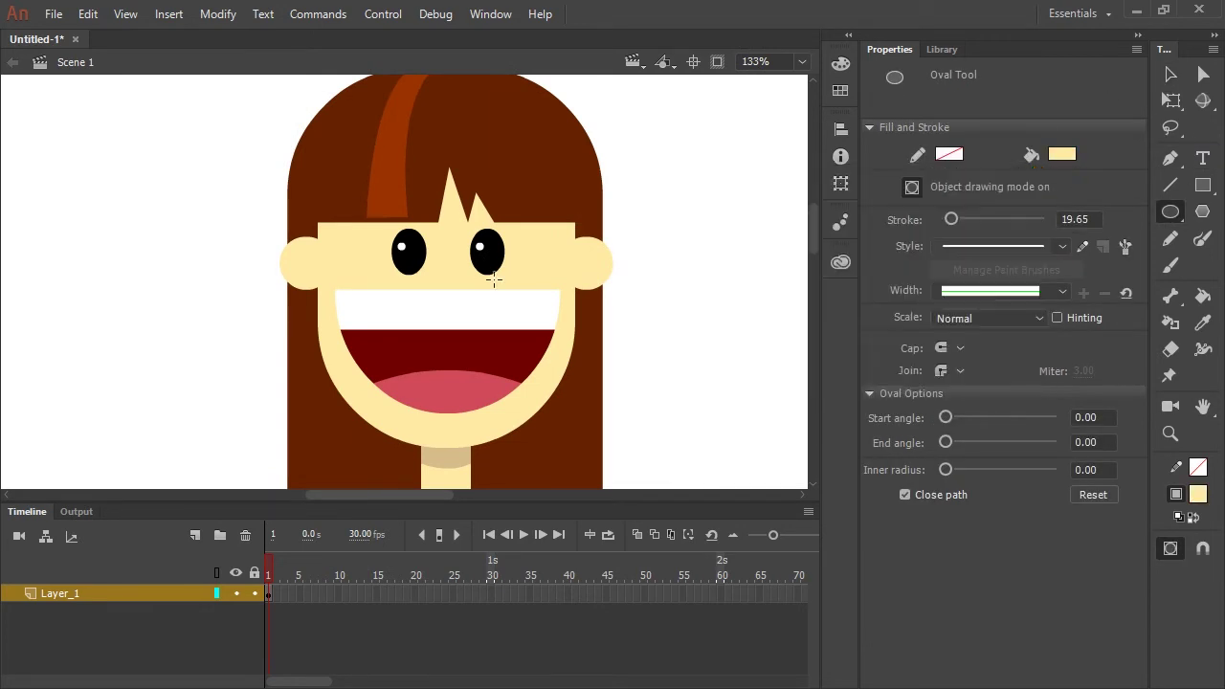
pyautogui.click(840, 63)
pyautogui.moveTo(778, 180); pyautogui.dragTo(777, 199)
pyautogui.moveTo(778, 145)
pyautogui.mouseDown()
pyautogui.moveTo(779, 162)
pyautogui.moveTo(780, 144)
pyautogui.mouseUp()
pyautogui.click(810, 49)
pyautogui.click(786, 50)
# Draw a small orange-brown oval on the right cheek below the eye and place a copy on the left cheek
pyautogui.press('z')
pyautogui.click(447, 264)
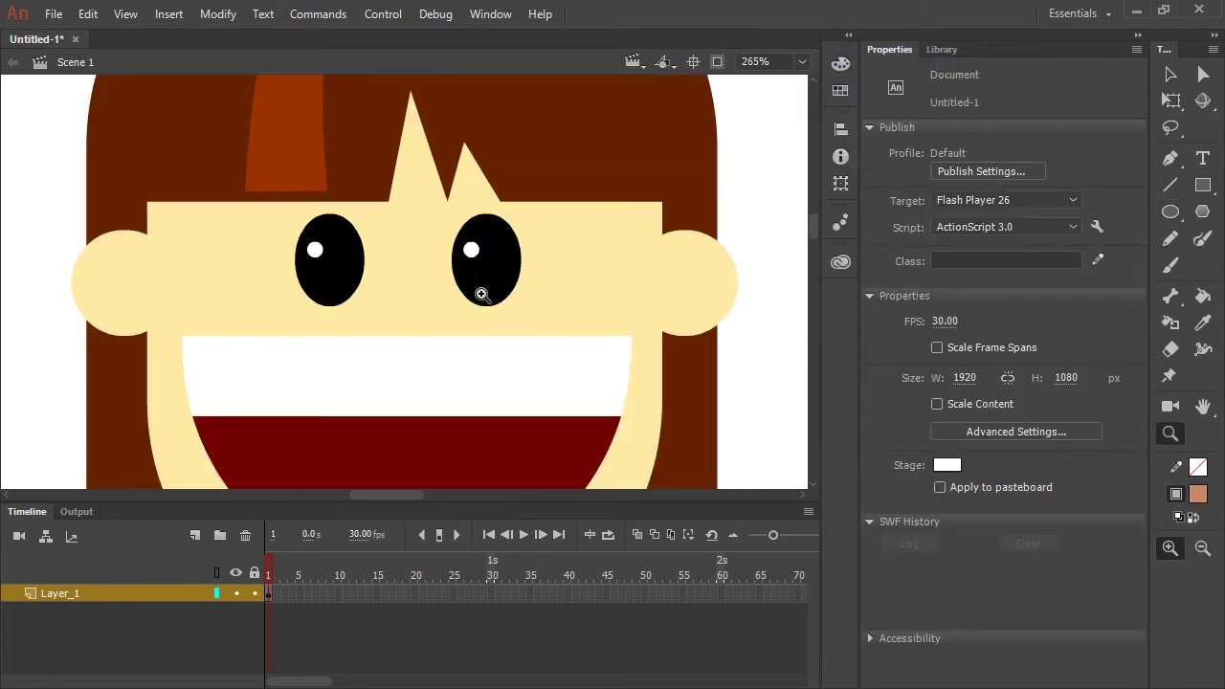
pyautogui.click(1167, 214)
pyautogui.press('v')
pyautogui.moveTo(561, 283); pyautogui.dragTo(591, 300)
pyautogui.moveTo(591, 301); pyautogui.dragTo(254, 309)
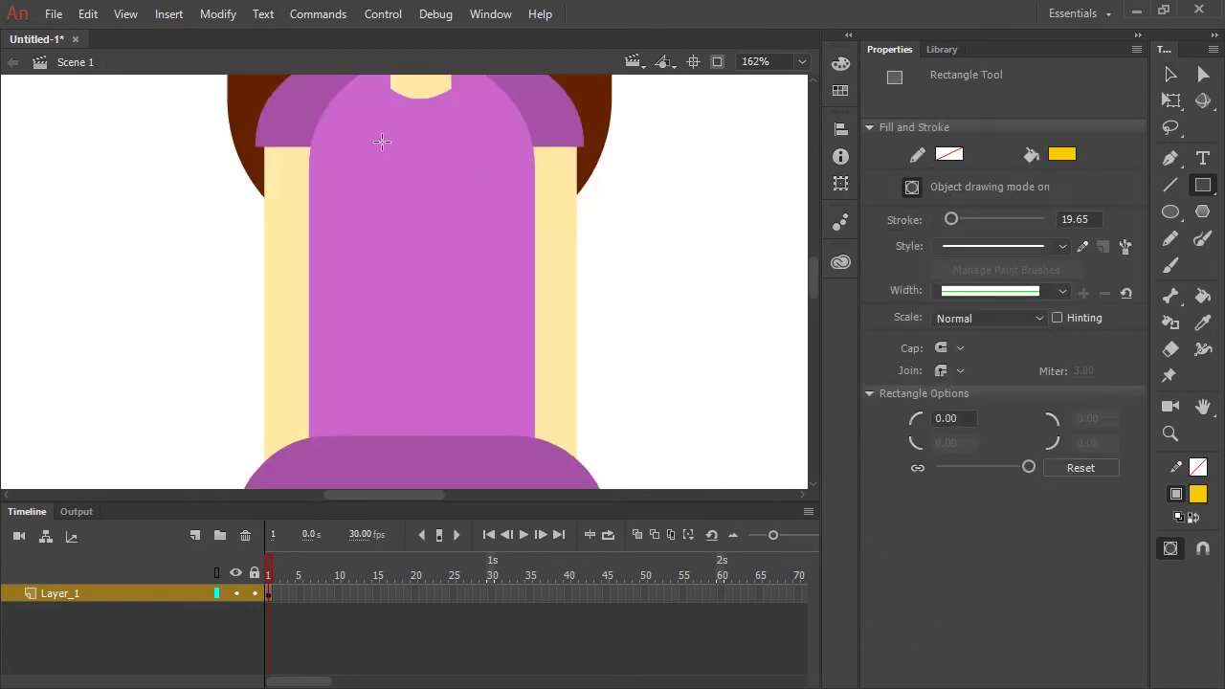
# Draw a yellow rectangle on the front of the torso and slant it by moving its upper and lower left corners
pyautogui.press('v')
pyautogui.moveTo(382, 142)
pyautogui.mouseDown()
pyautogui.moveTo(413, 245)
pyautogui.moveTo(453, 140)
pyautogui.mouseUp()
pyautogui.moveTo(383, 141); pyautogui.dragTo(420, 141)
pyautogui.moveTo(385, 243); pyautogui.dragTo(377, 242)
# Add zigzag corners along the yellow shape's sides and merge its lower corners into a point, forming a lightning bolt
pyautogui.click(419, 192)
pyautogui.keyDown('alt'); pyautogui.moveTo(411, 184); pyautogui.dragTo(412, 248); pyautogui.keyUp('alt')
pyautogui.keyDown('alt'); pyautogui.moveTo(412, 250); pyautogui.dragTo(419, 307); pyautogui.keyUp('alt')
pyautogui.moveTo(415, 359); pyautogui.dragTo(374, 390)
pyautogui.doubleClick(396, 369)
pyautogui.doubleClick(610, 332)
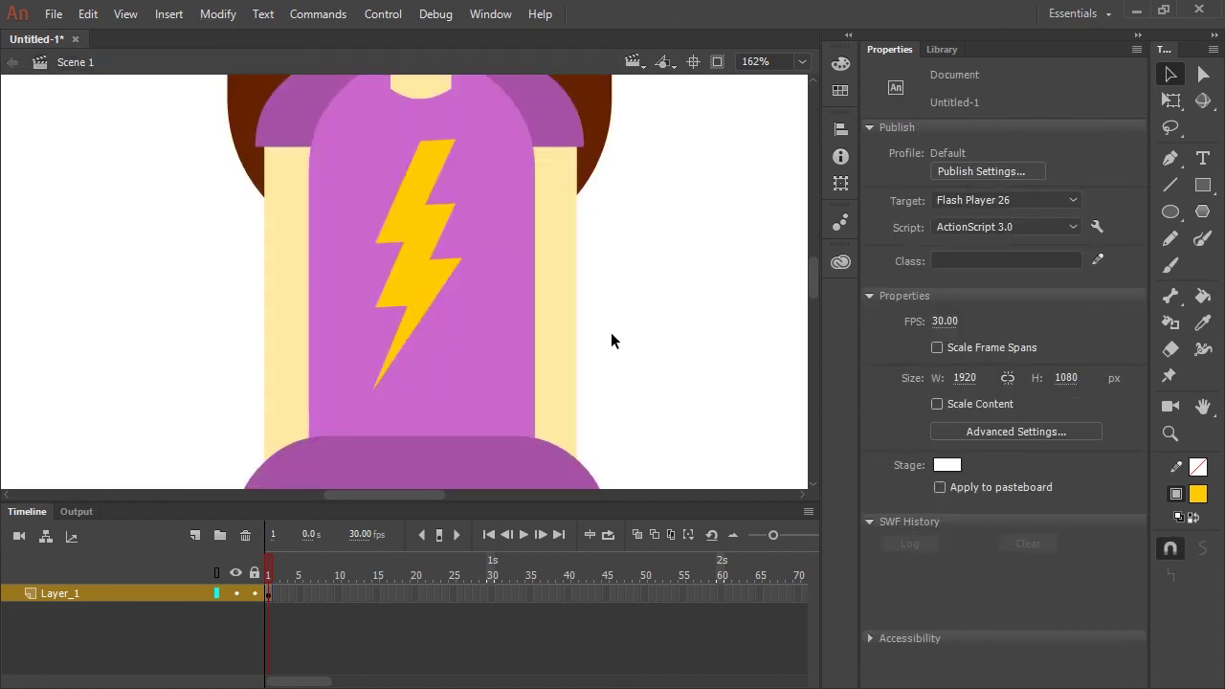